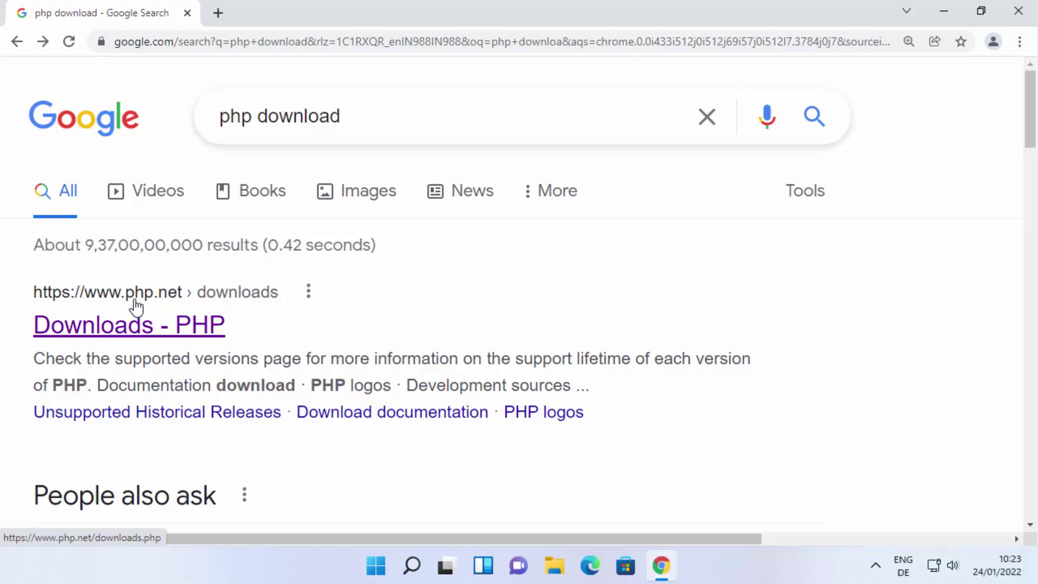
- Open PHP's official download page from the search results, visit the php.net home page, and return to its downloads
click(189, 327)
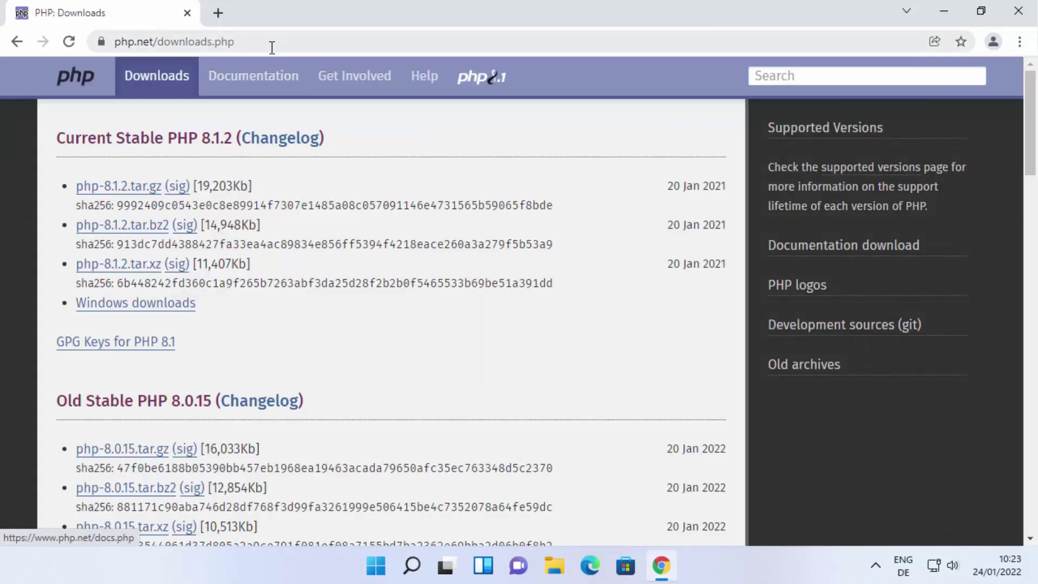
click(271, 43)
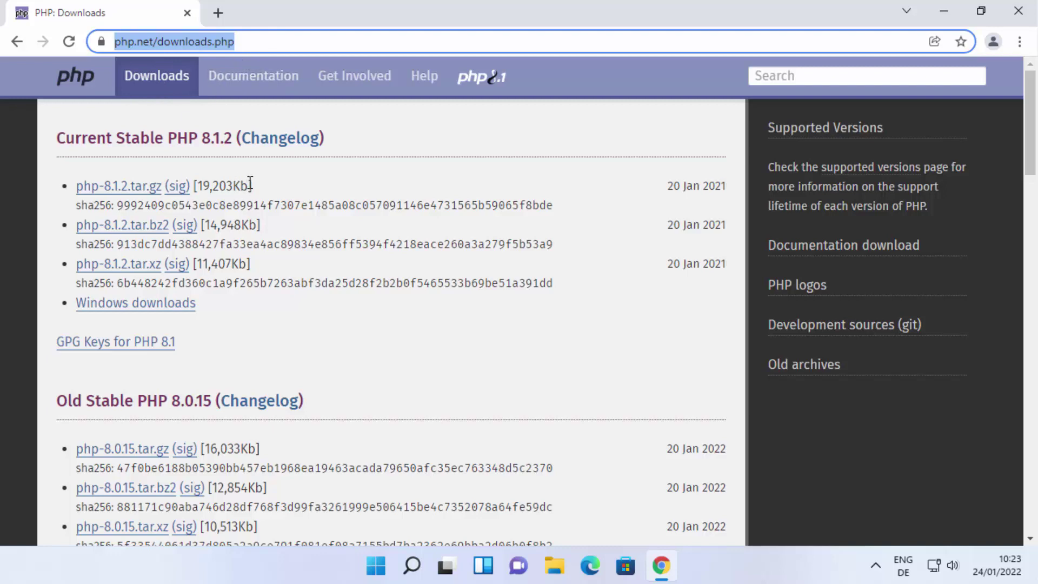
click(81, 87)
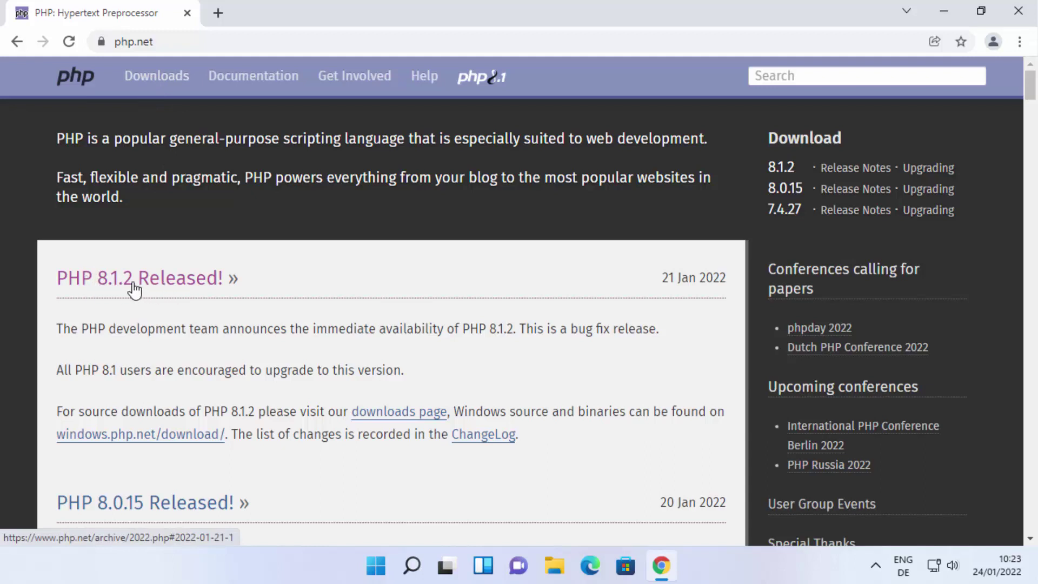
click(161, 86)
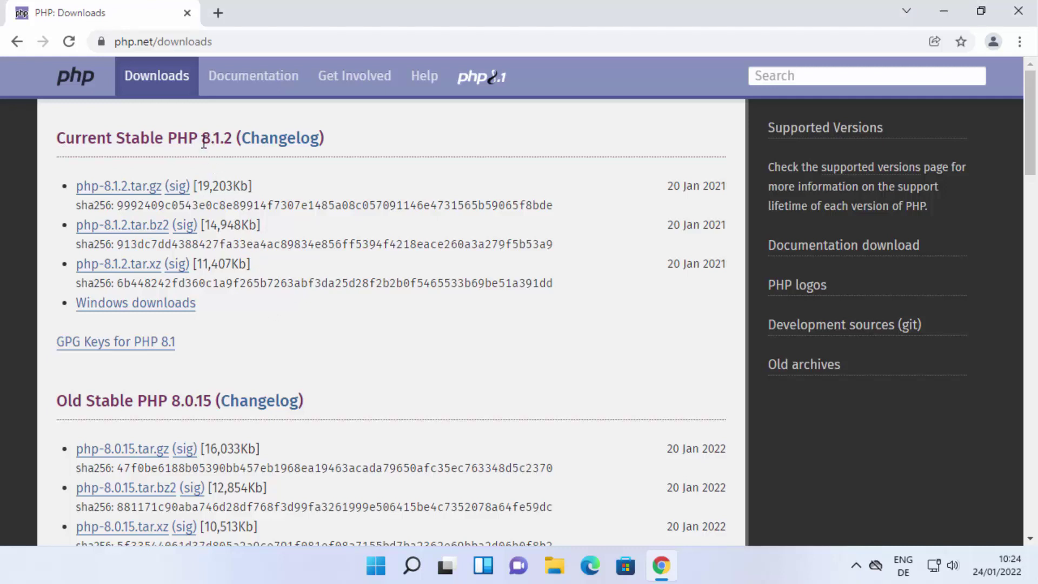
- Open the Windows downloads page for the current stable PHP 8.1.2 release
drag(204, 142, 229, 141)
click(231, 320)
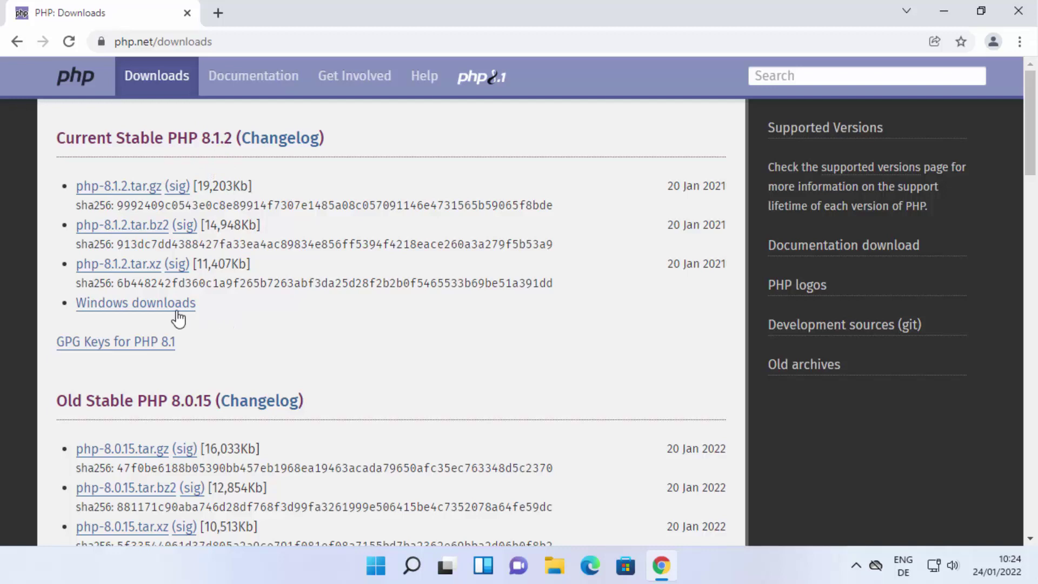
click(147, 311)
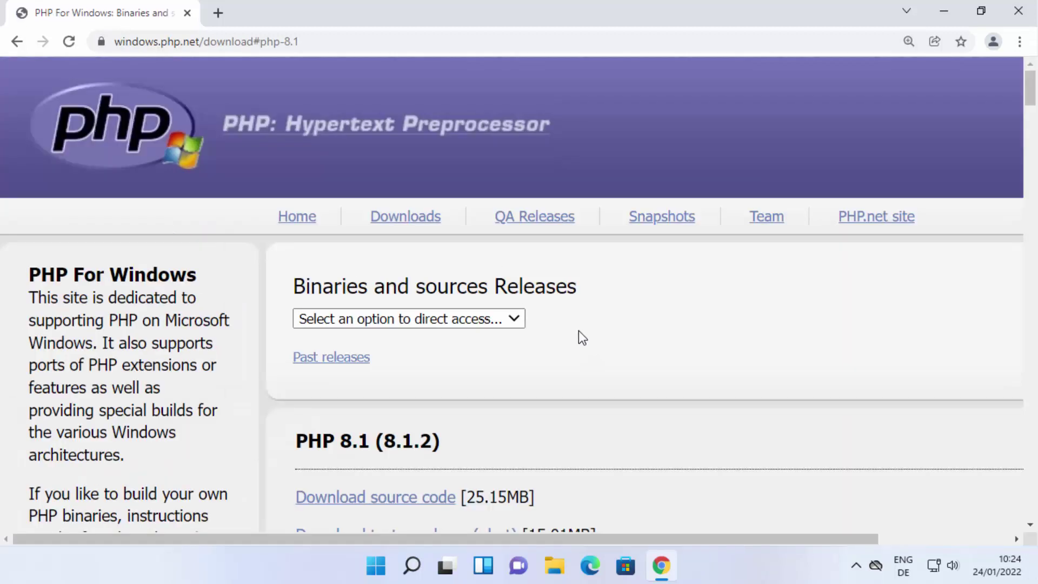
- Download the Zip package of the PHP 8.1.2 VS16 x64 Thread Safe build
scroll(609, 309, down, 2)
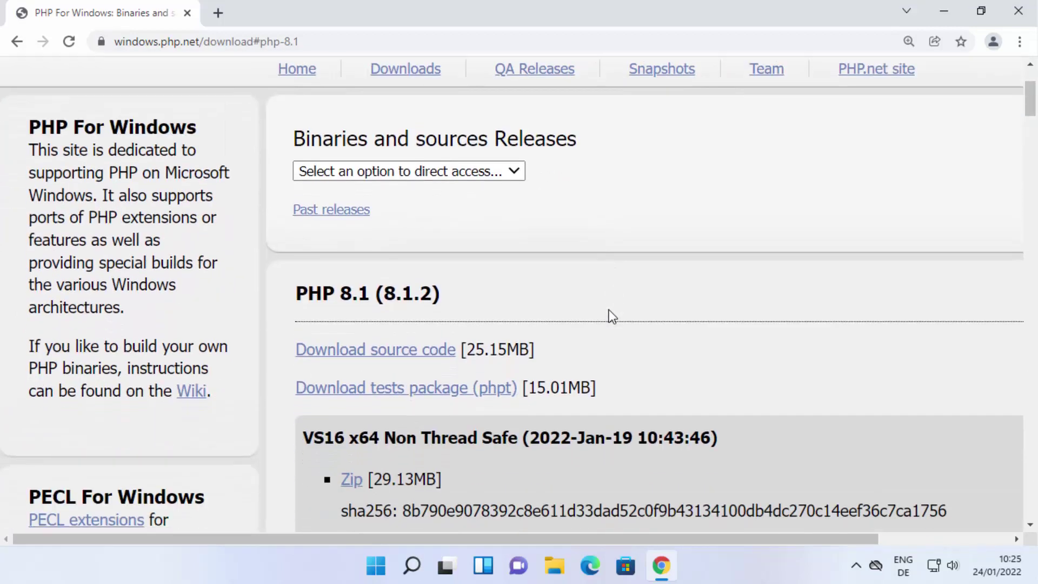
scroll(611, 316, down, 3)
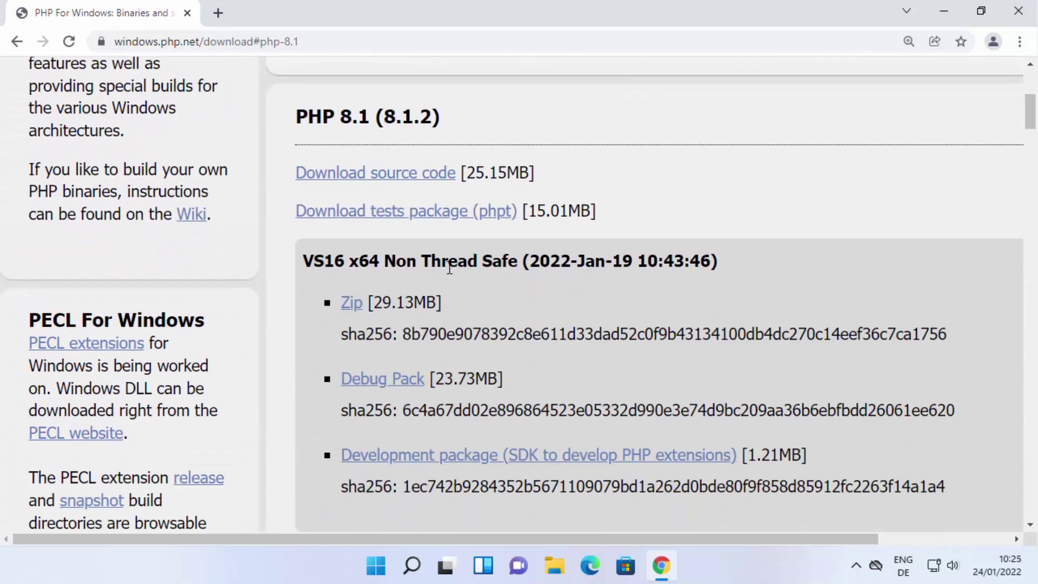
drag(396, 262, 503, 262)
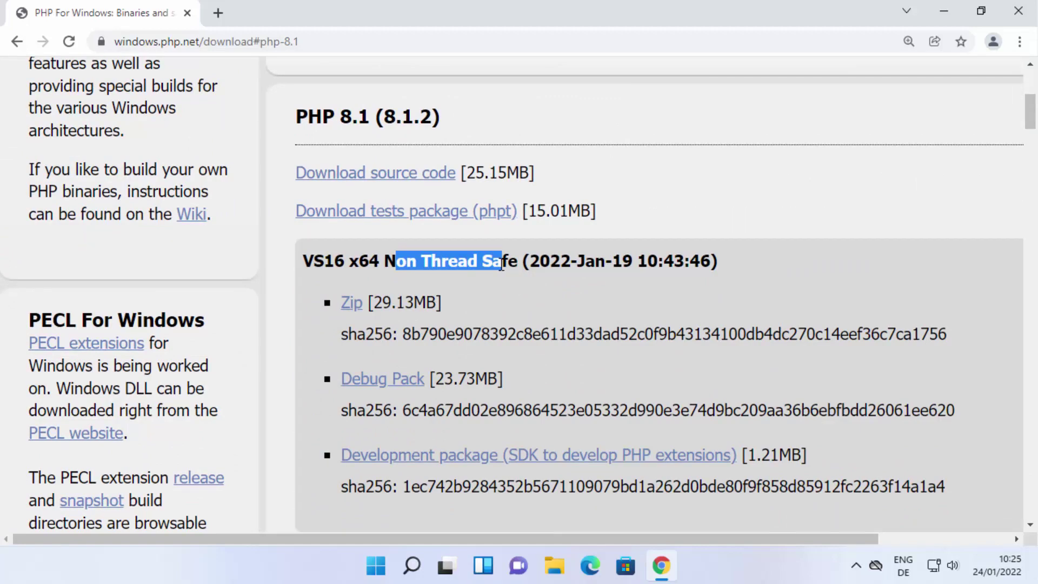
scroll(555, 291, down, 2)
scroll(556, 291, down, 2)
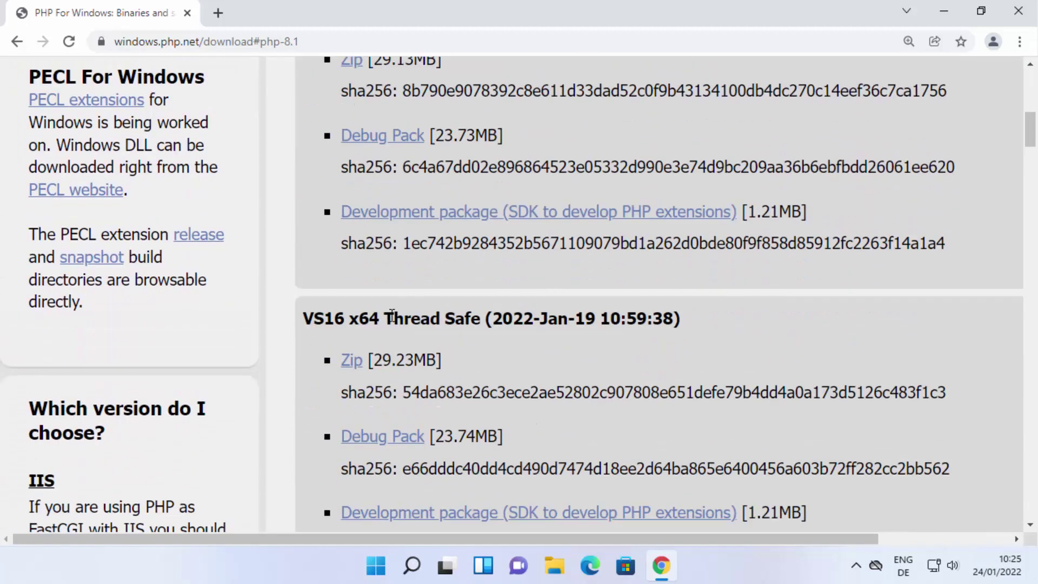
drag(385, 318, 479, 323)
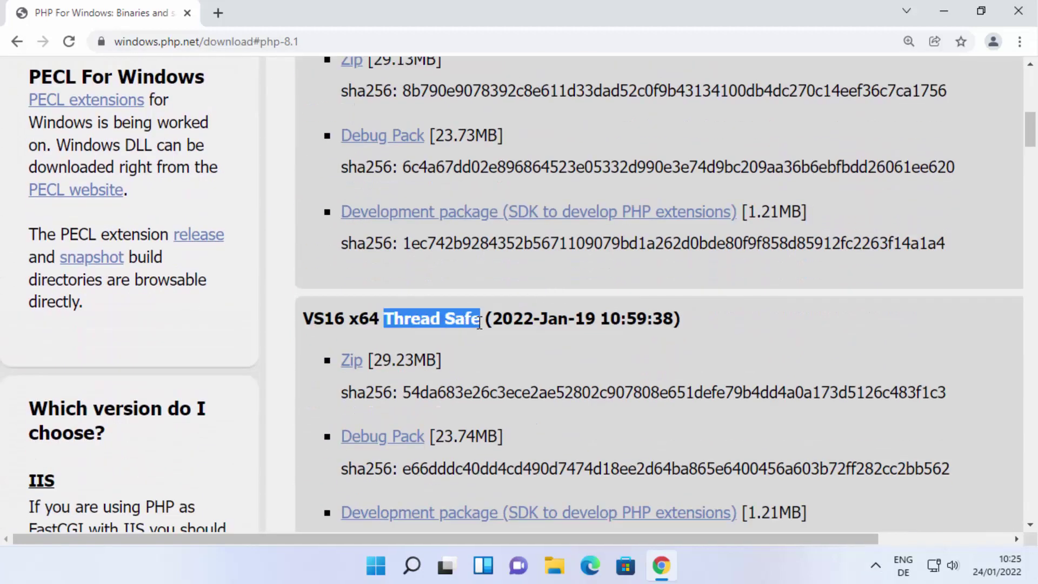
click(488, 336)
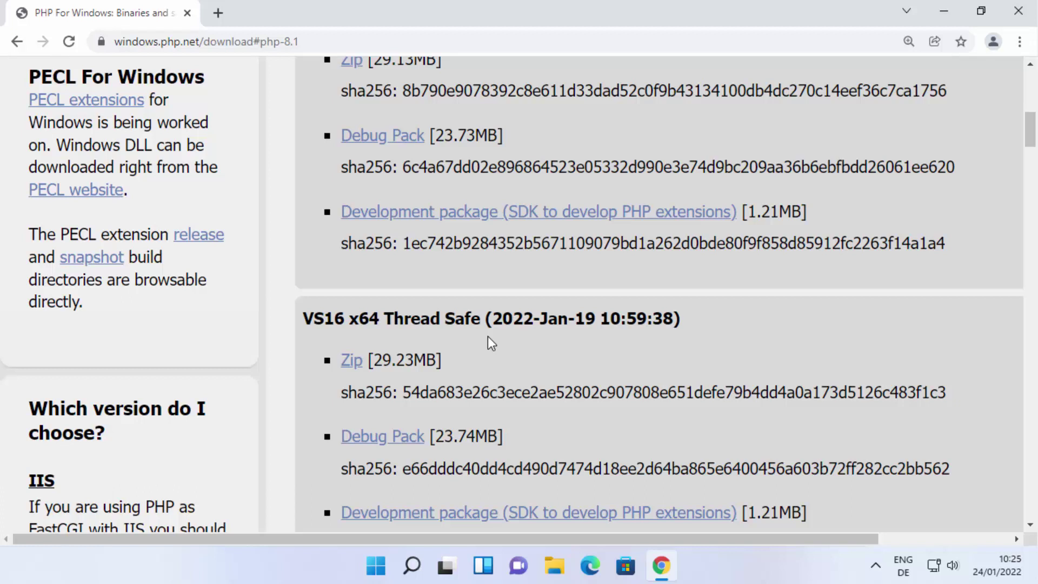
drag(384, 319, 488, 321)
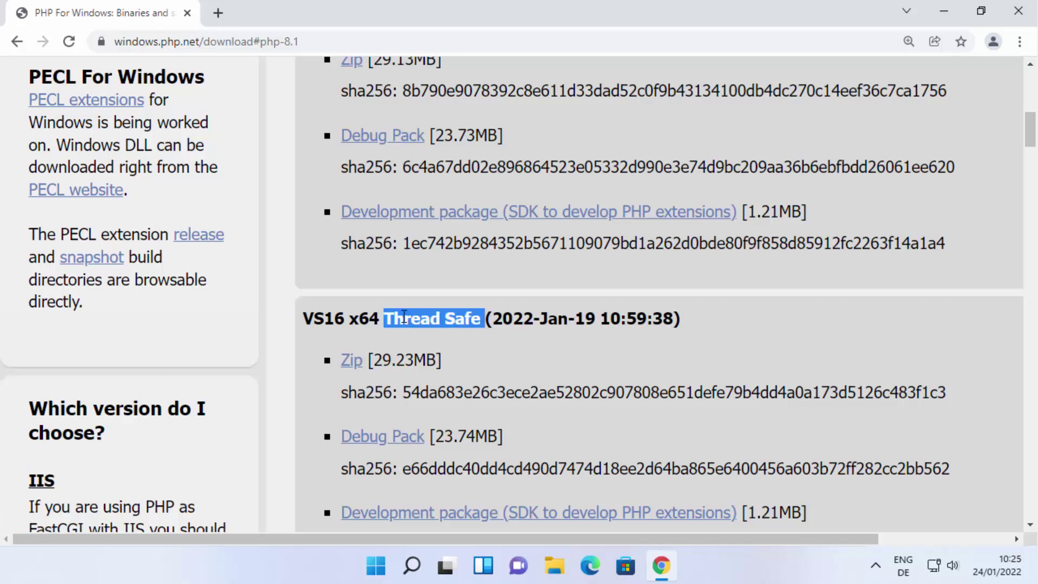
click(350, 362)
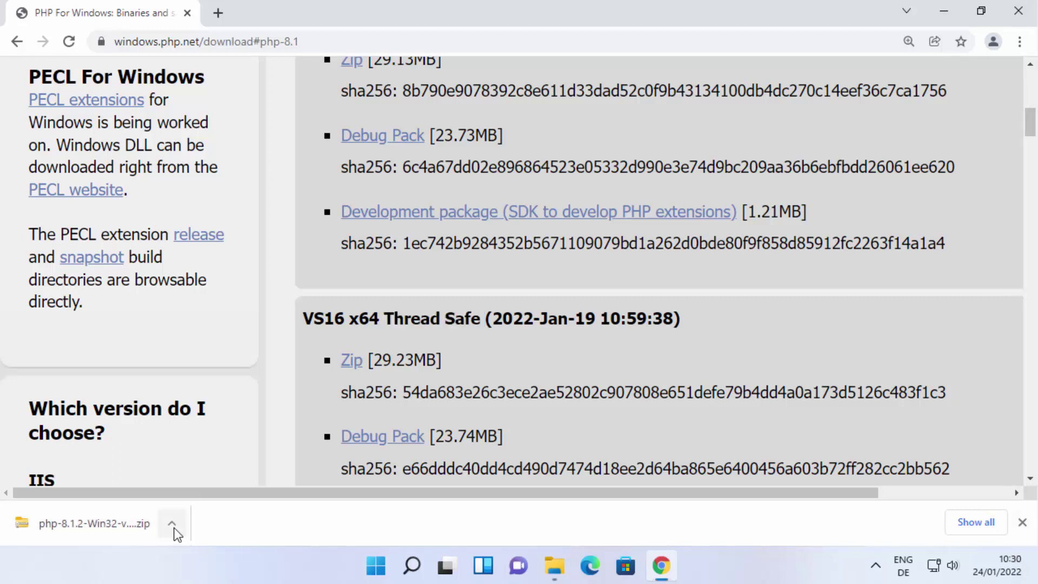
- Show the downloaded PHP zip in its folder and extract all its files to the suggested php-8.1.2-Win32-vs16-x64 destination
click(174, 524)
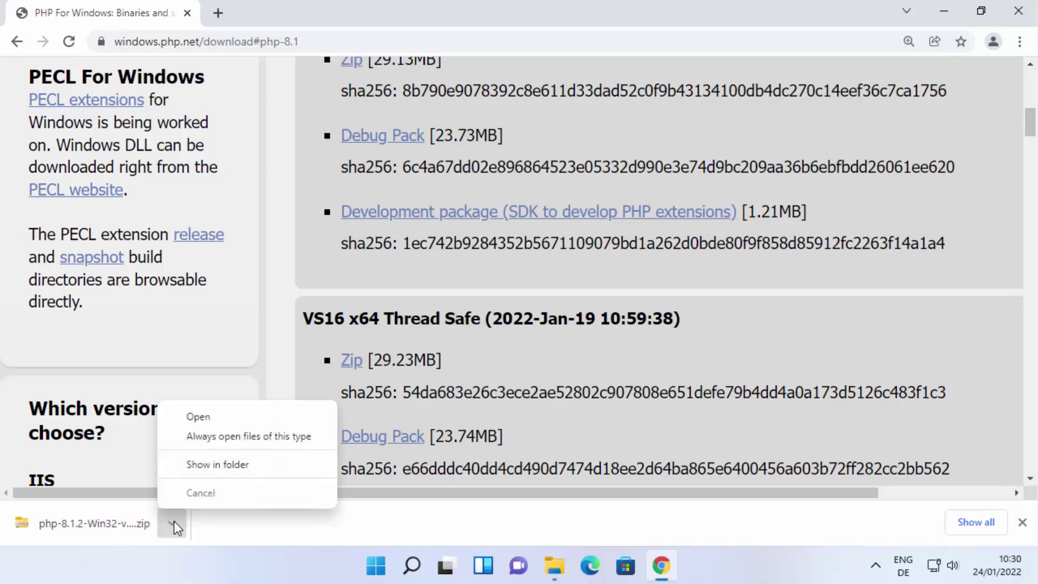
click(216, 466)
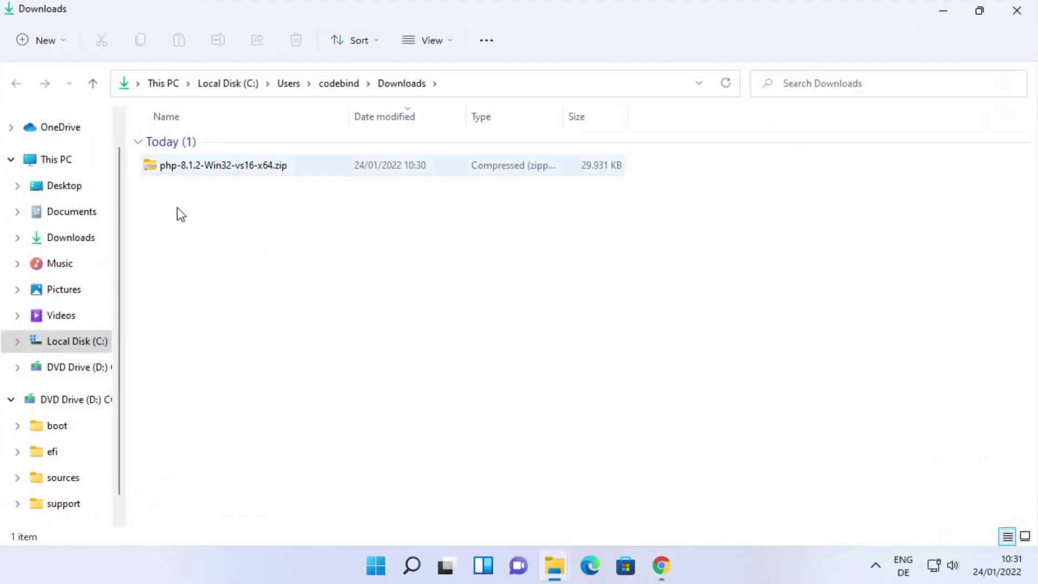
right_click(237, 167)
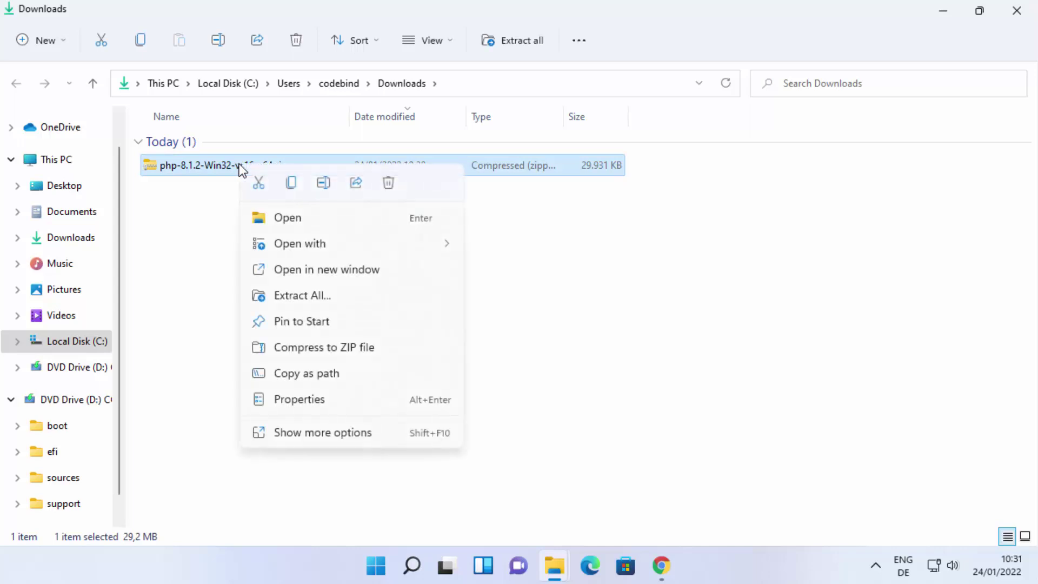
click(289, 295)
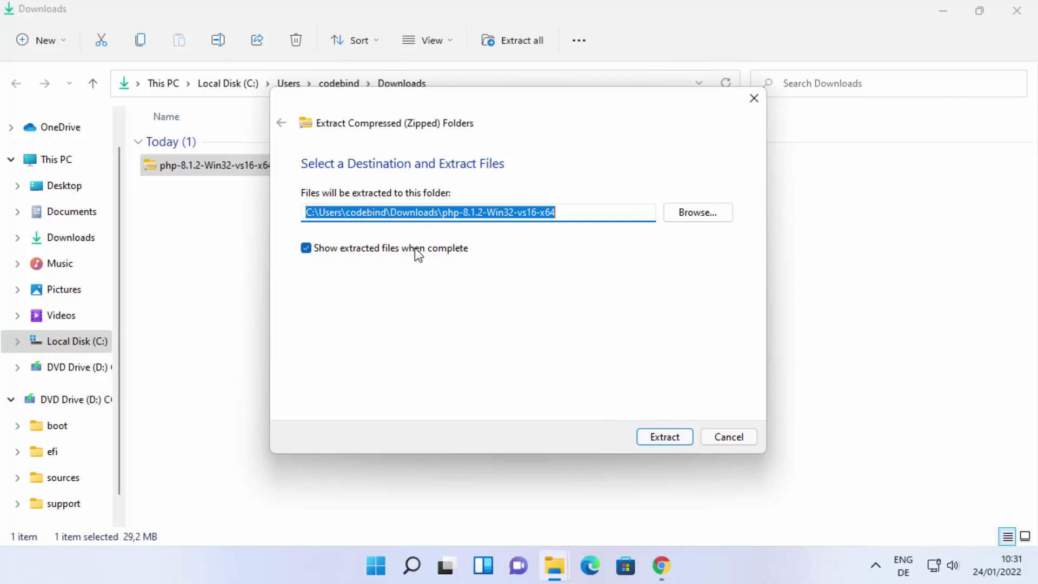
click(657, 435)
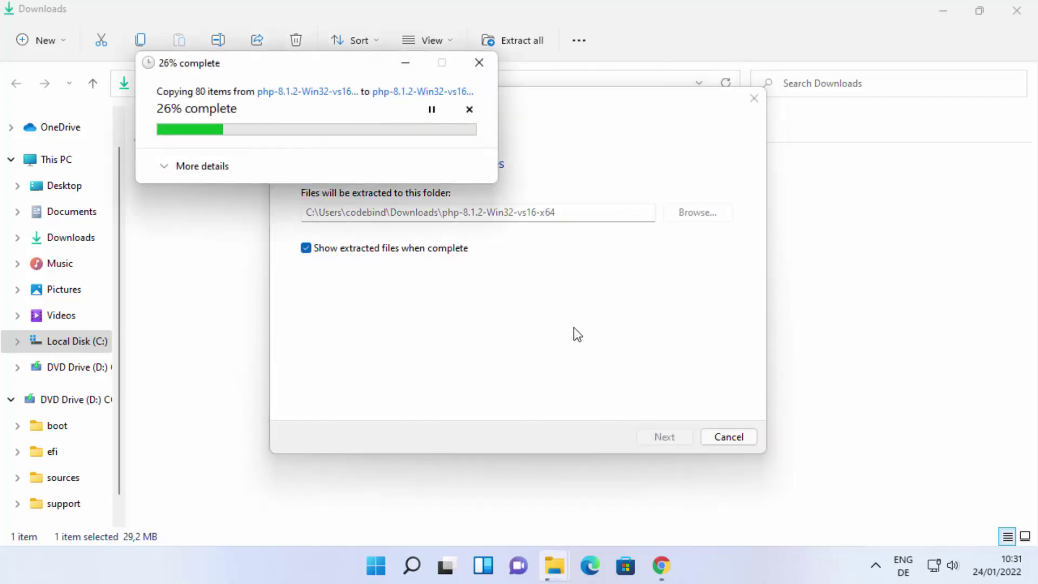
- Move the extracted php-8.1.2-Win32-vs16-x64 folder from Downloads to the root of Local Disk (C:)
key(alt+Up)
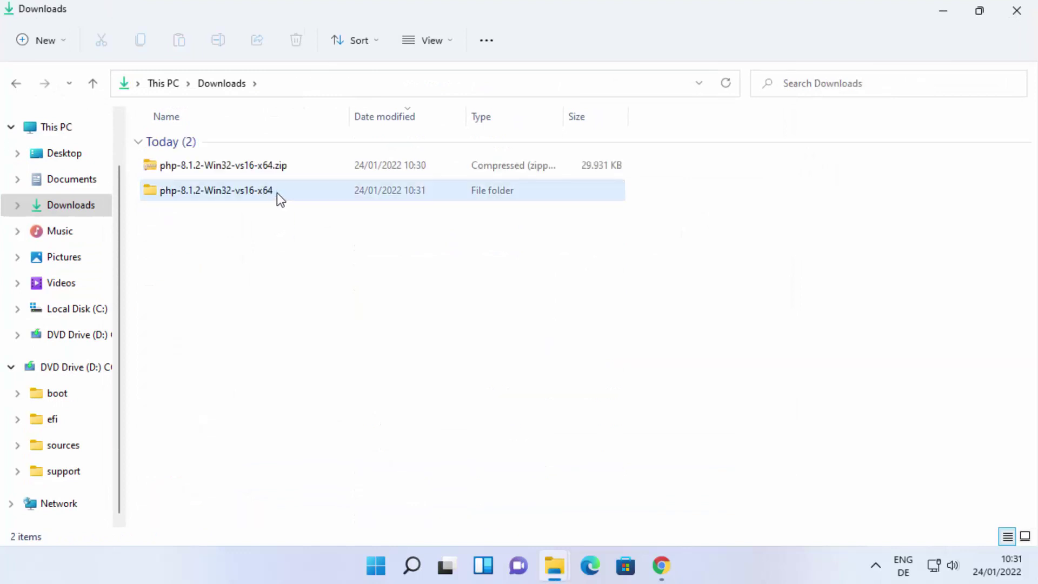
click(277, 193)
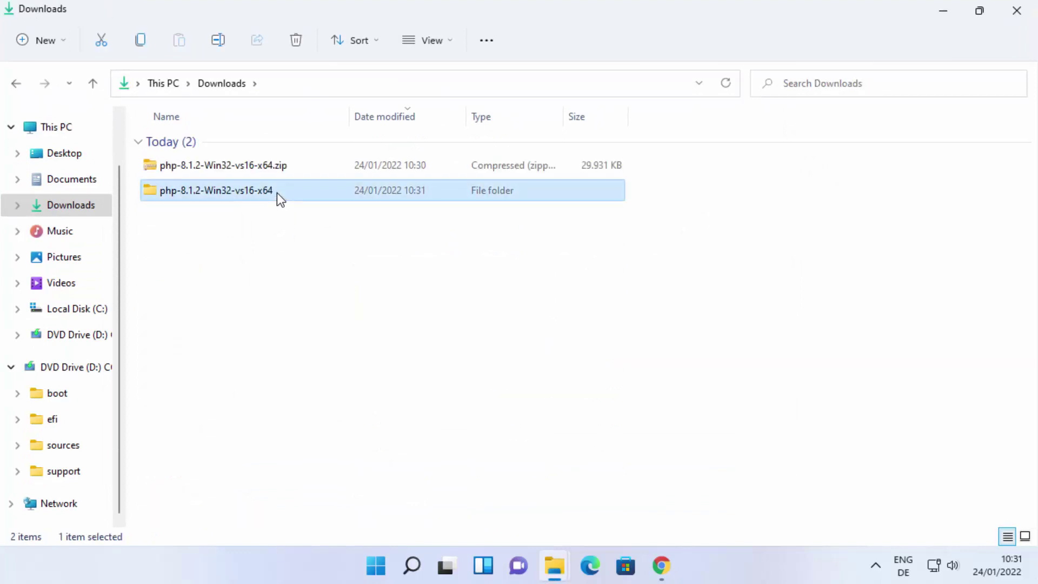
key(ctrl+x)
click(91, 309)
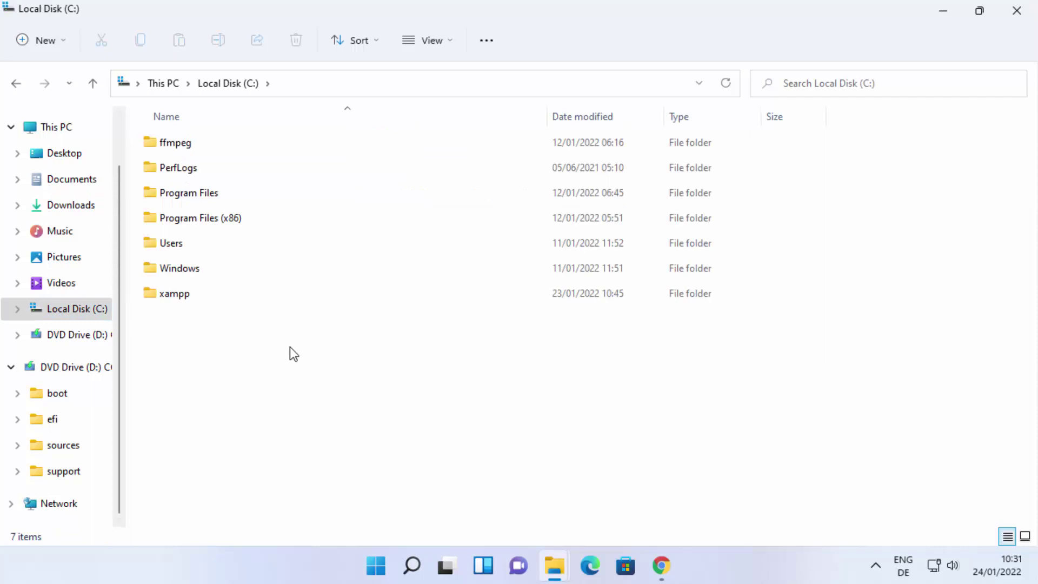
key(ctrl+v)
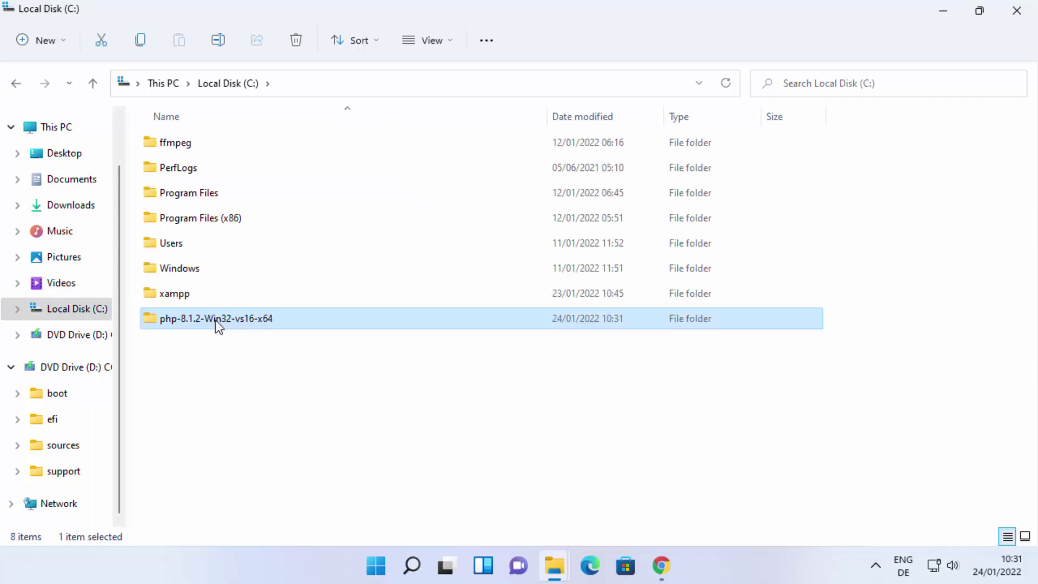
click(197, 332)
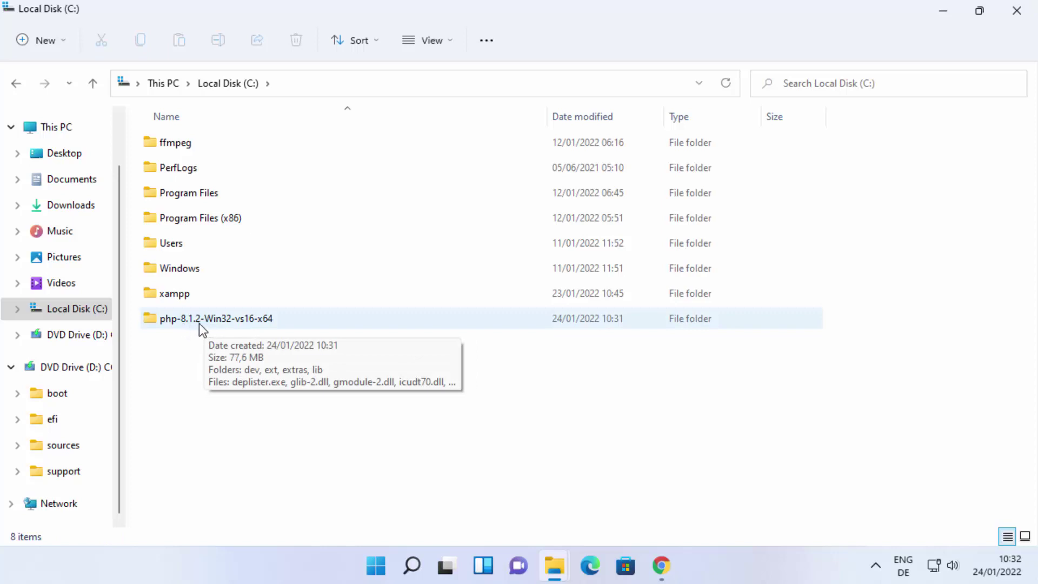
- Open the moved PHP folder, locate php.exe, and select the full folder path C:\php-8.1.2-Win32-vs16-x64 for copying
click(202, 329)
double_click(199, 322)
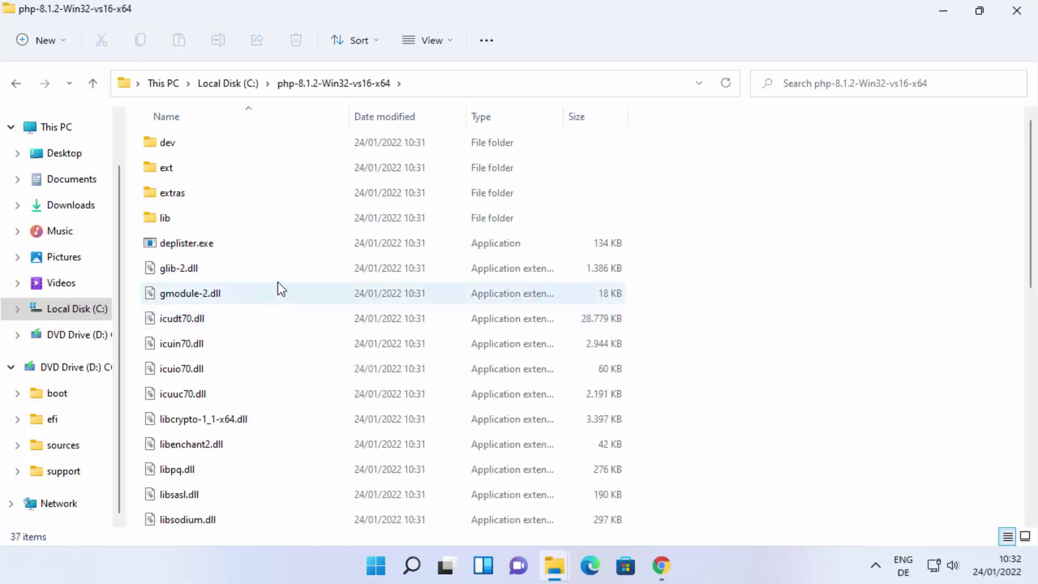
scroll(264, 294, down, 5)
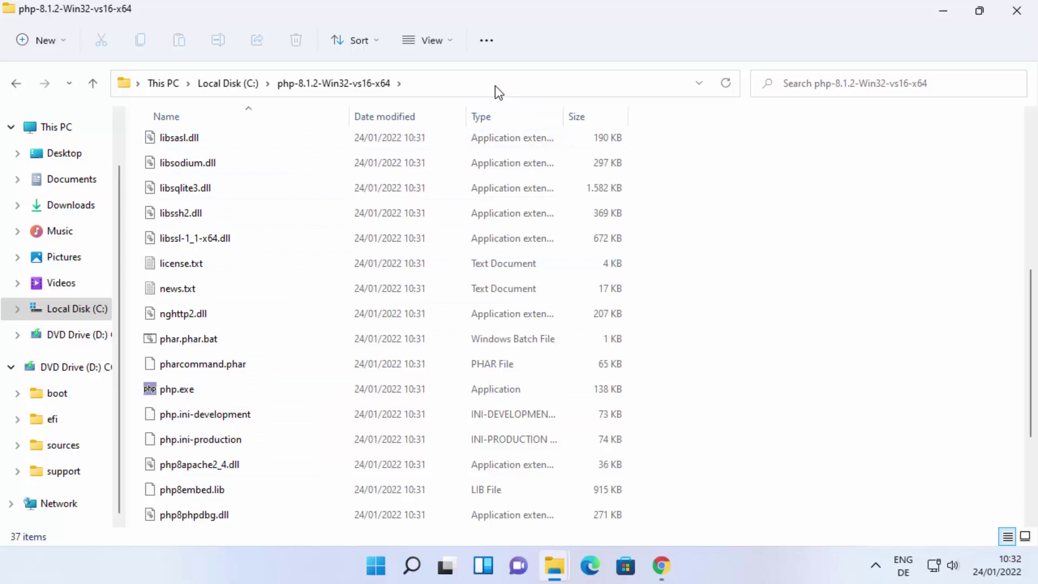
click(308, 81)
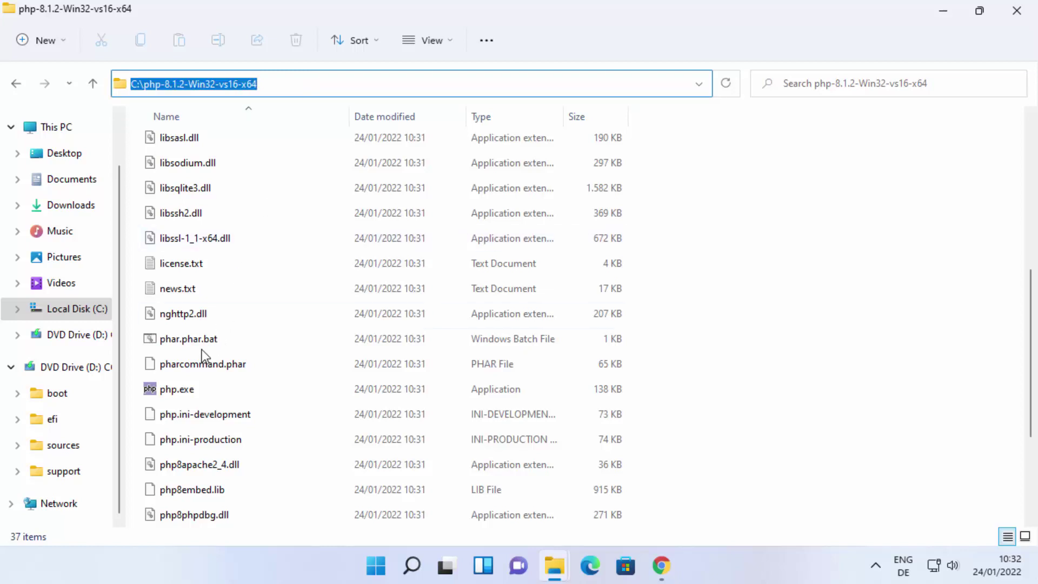
click(299, 86)
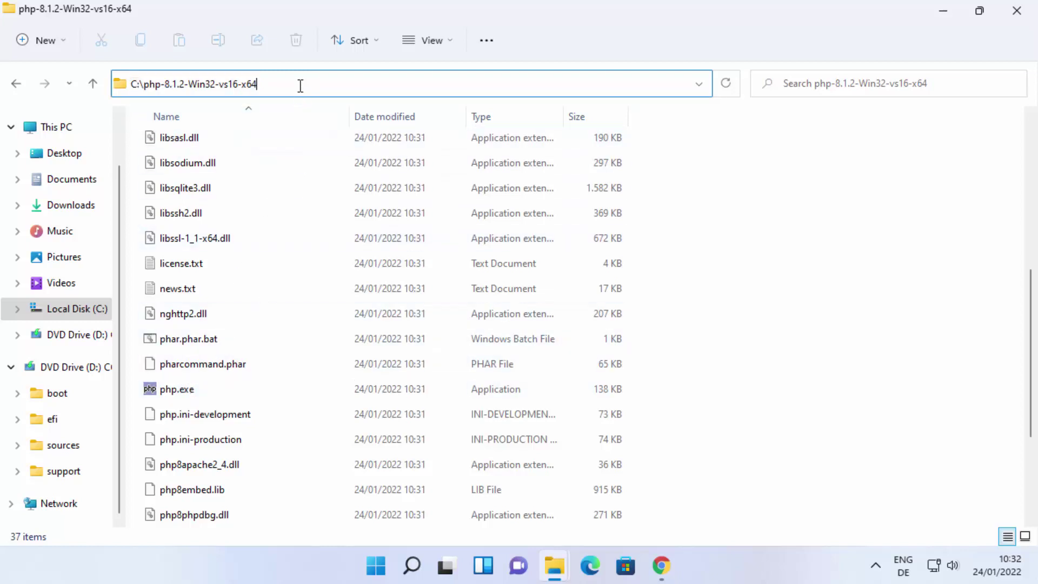
key(ctrl+a)
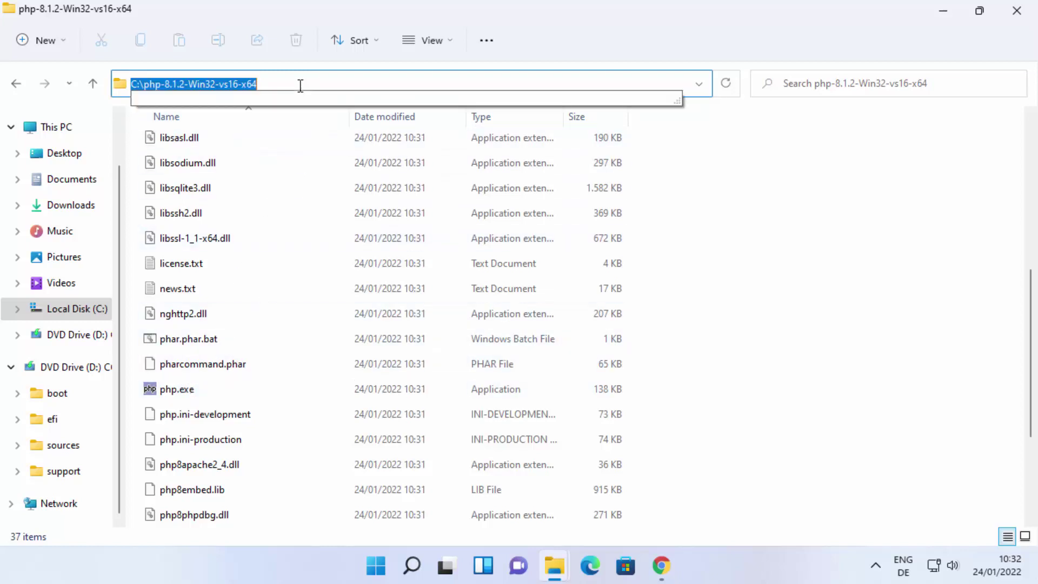
- Search Windows for "environment" and open the system environment variables settings
click(412, 566)
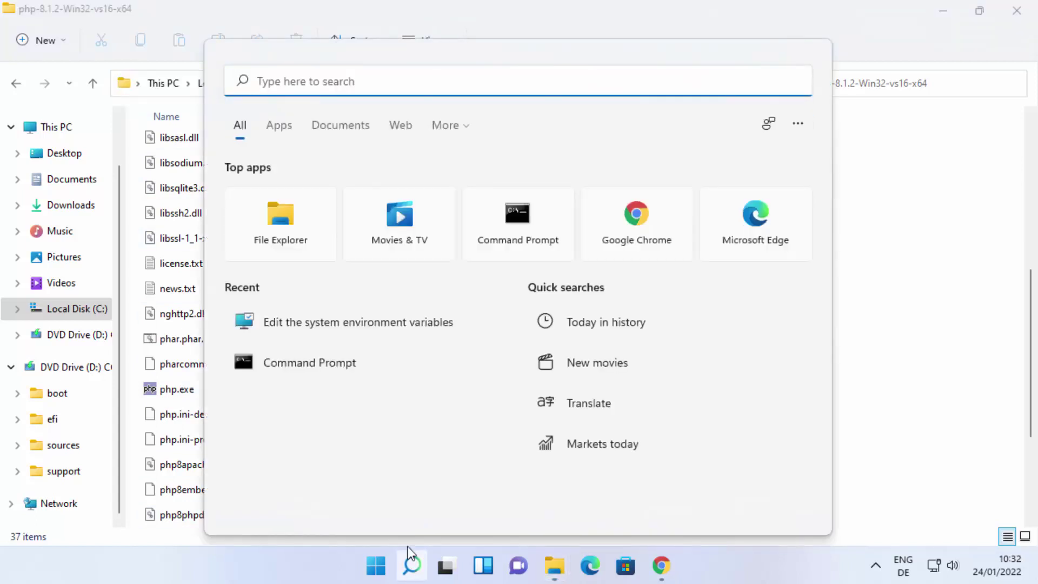
text(environment)
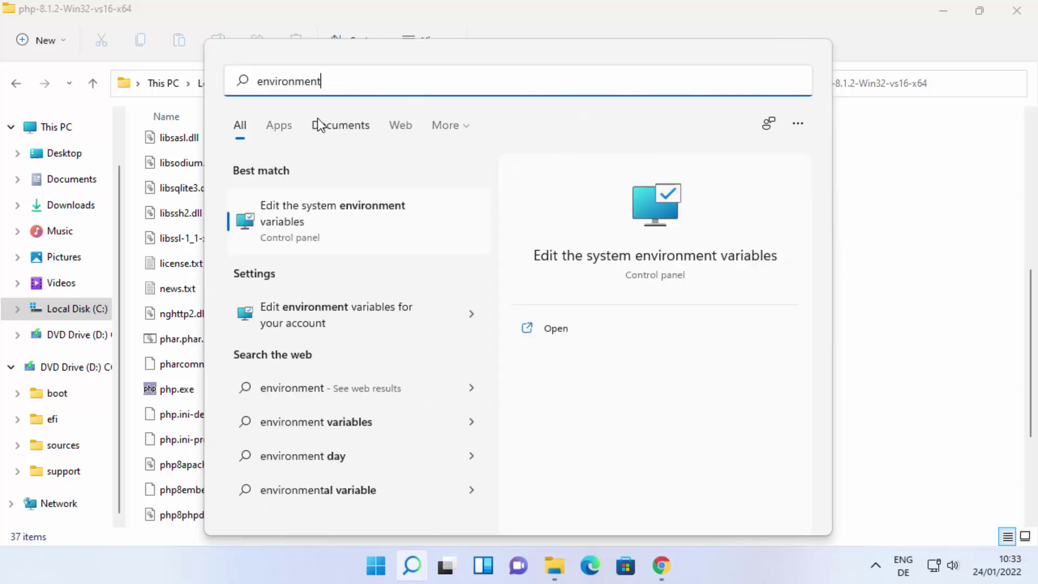
click(320, 219)
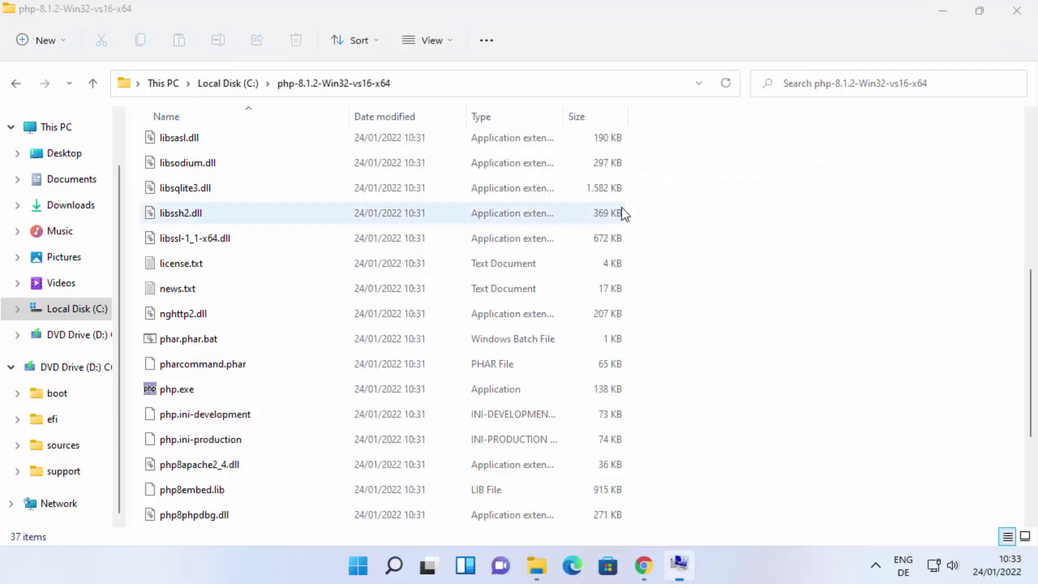
- Minimize the open File Explorer and browser windows and reposition the System Properties dialog on the desktop
click(944, 12)
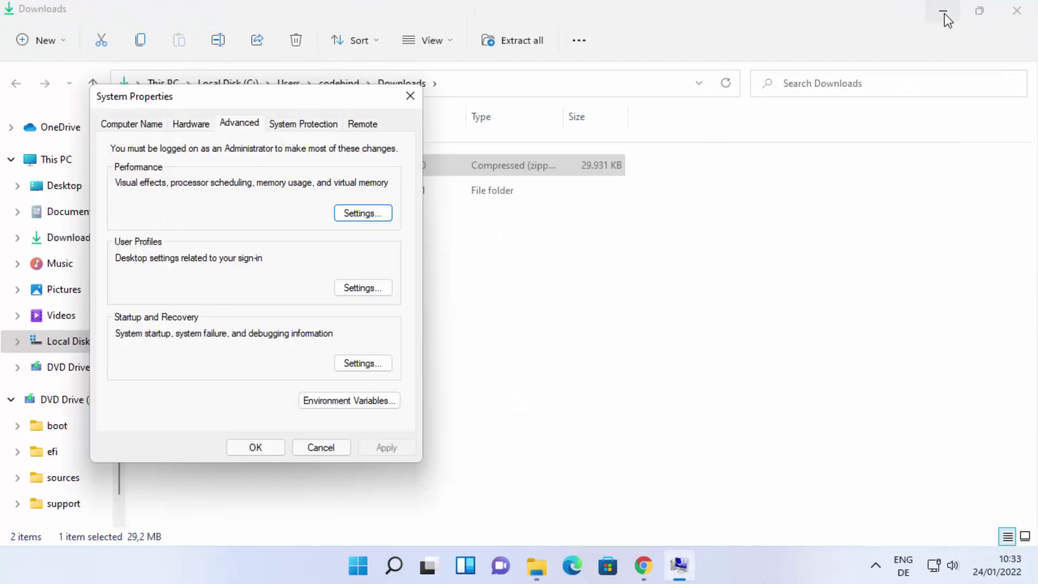
click(945, 14)
click(944, 13)
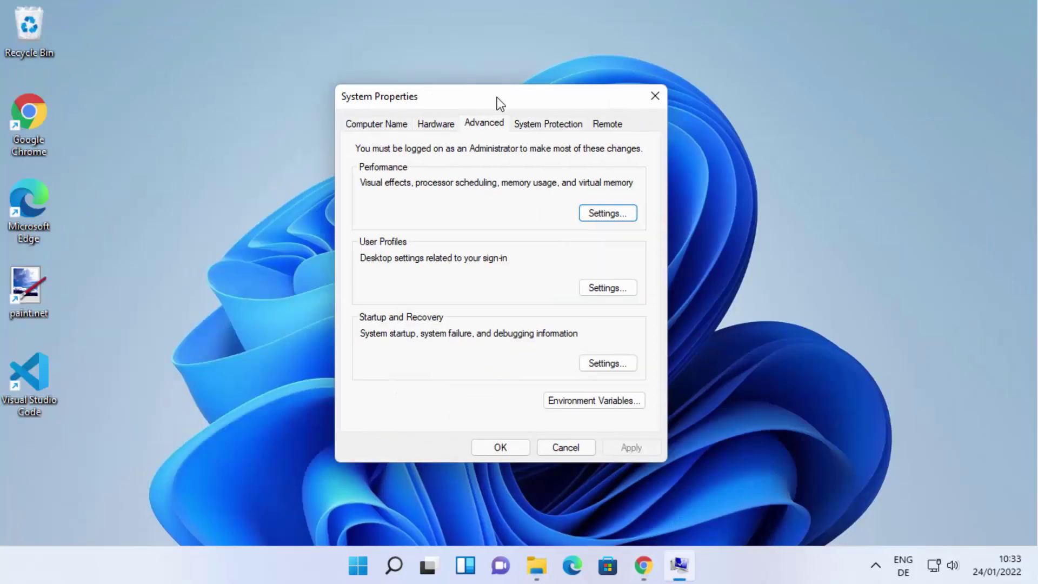
drag(500, 103, 538, 97)
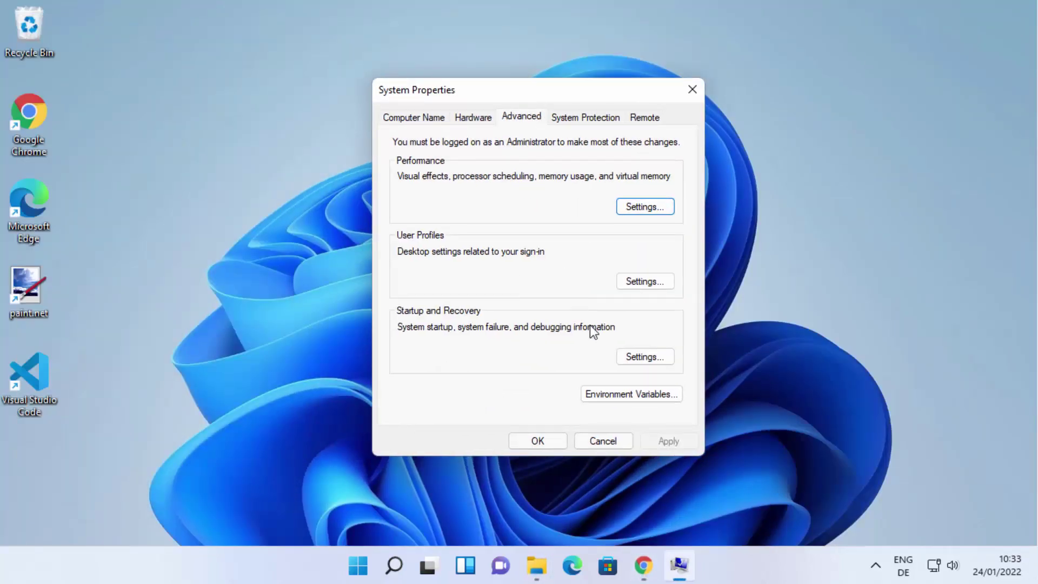
- Add C:\php-8.1.2-Win32-vs16-x64 as a new entry in the system Path environment variable
click(603, 394)
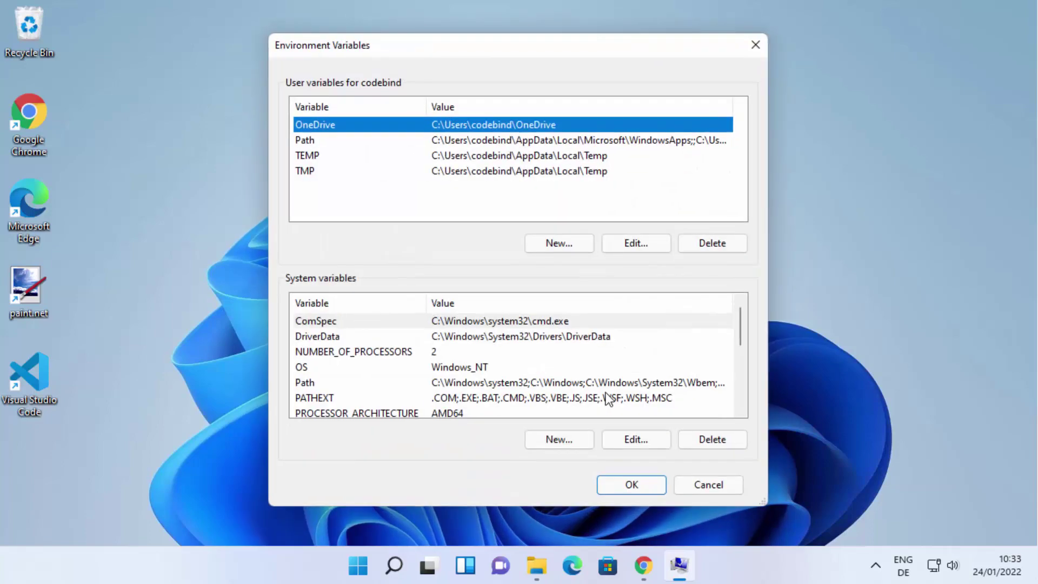
click(321, 384)
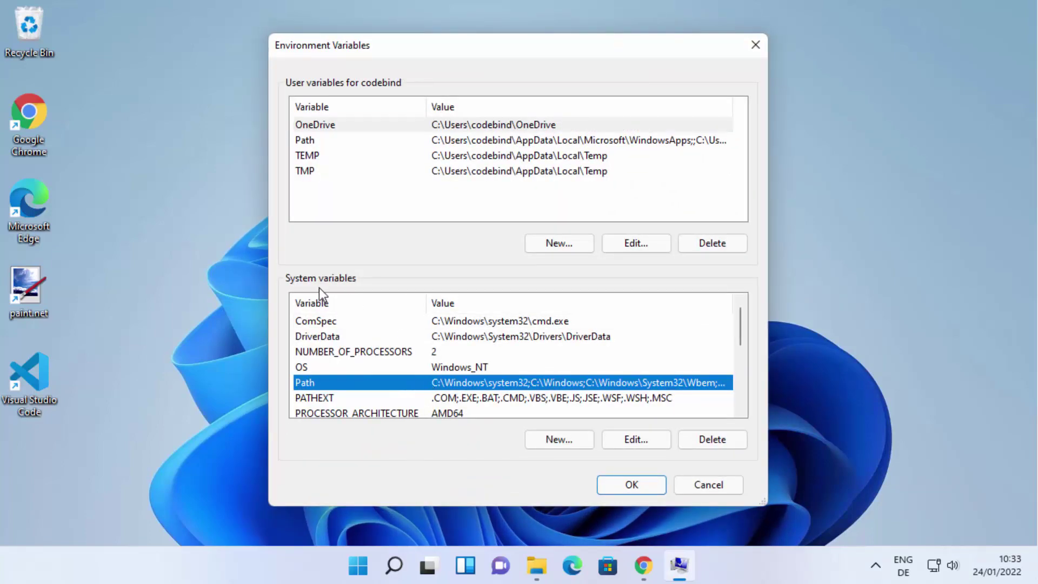
double_click(449, 383)
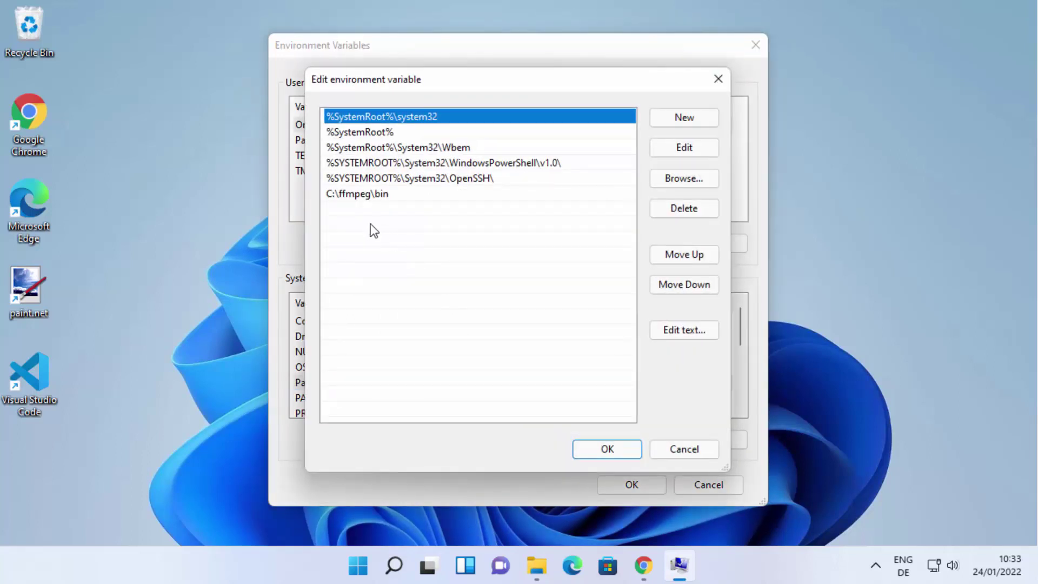
click(663, 121)
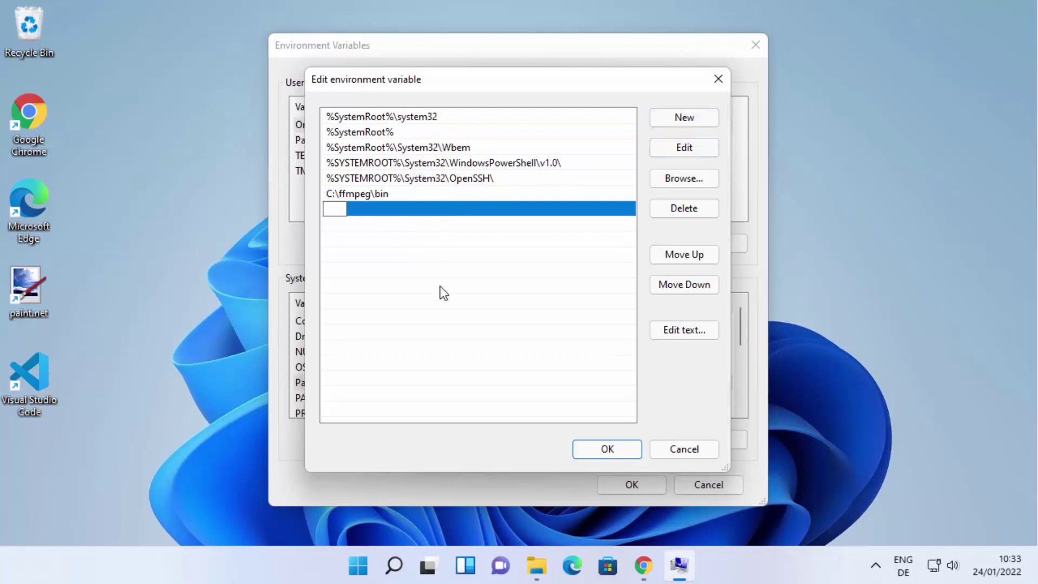
text(C:\php-8.1.2-Win32-vs16-x64)
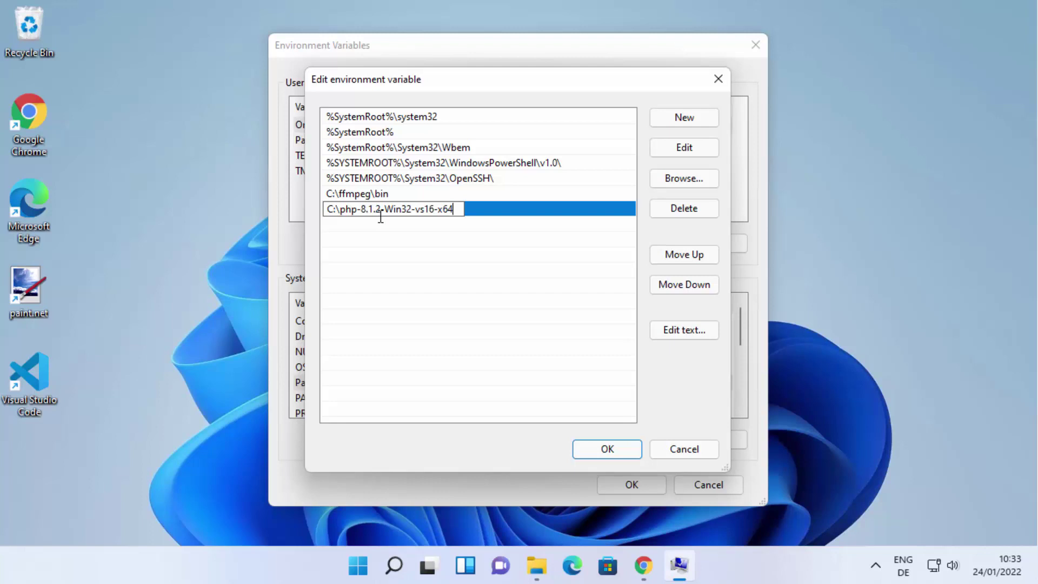
key(Return)
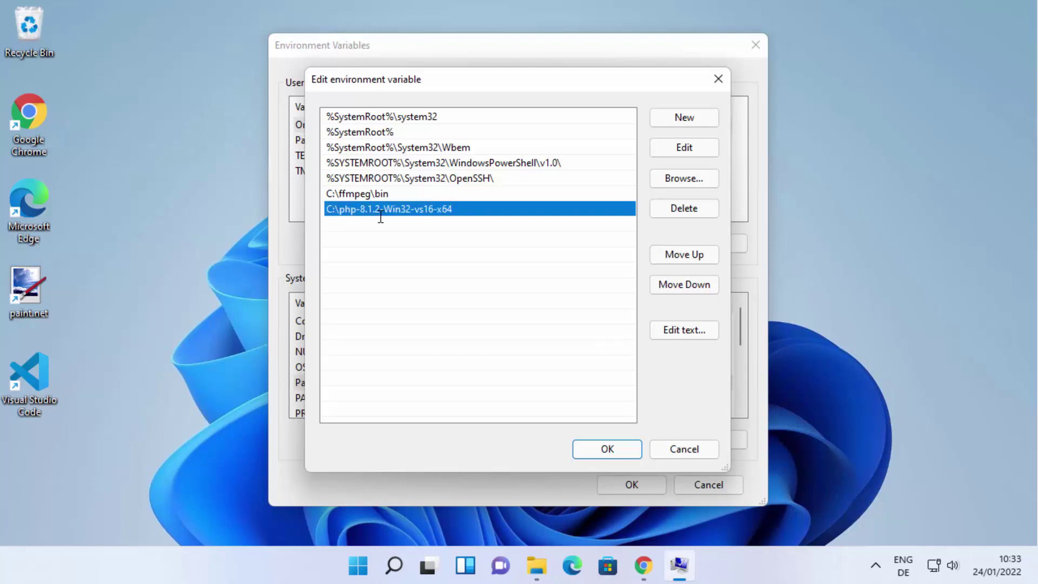
- Check the new Path entry against the php-8.1.2-Win32-vs16-x64 folder's location in File Explorer, then minimize that window
click(534, 574)
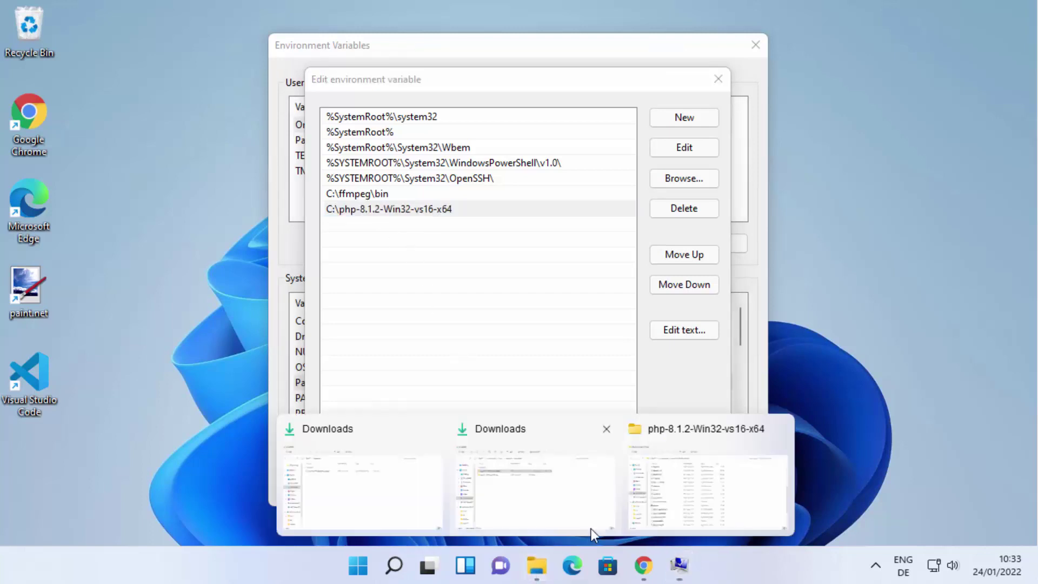
click(699, 510)
click(508, 84)
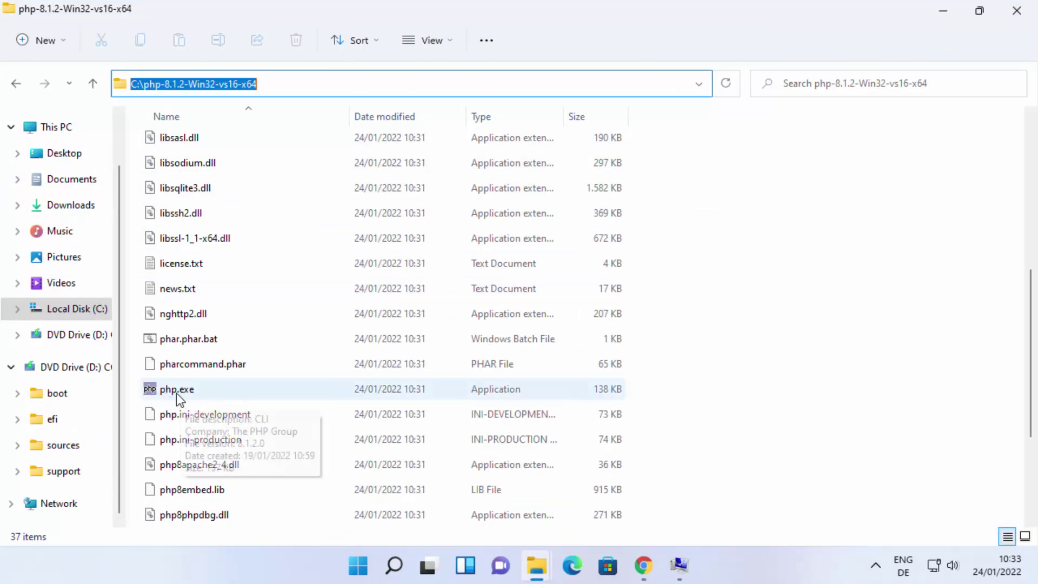
click(943, 11)
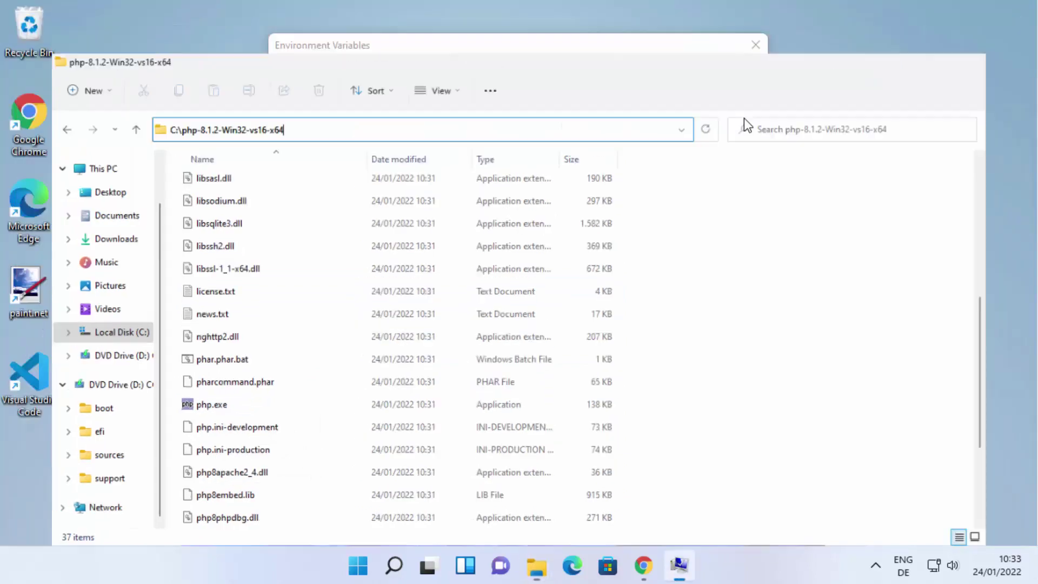
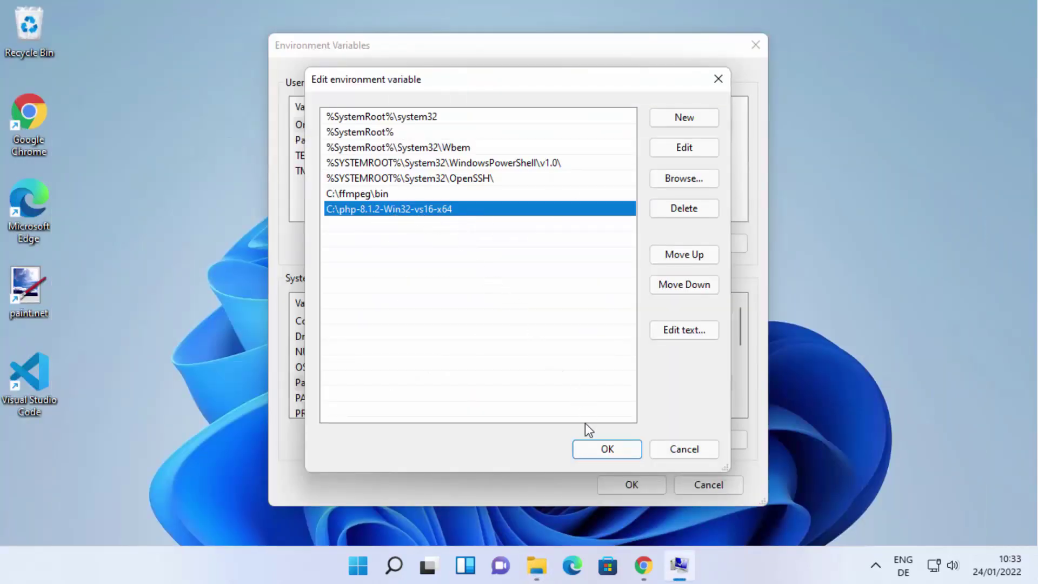
- Save the edited Path variable and accept the Environment Variables and System Properties dialogs
click(599, 451)
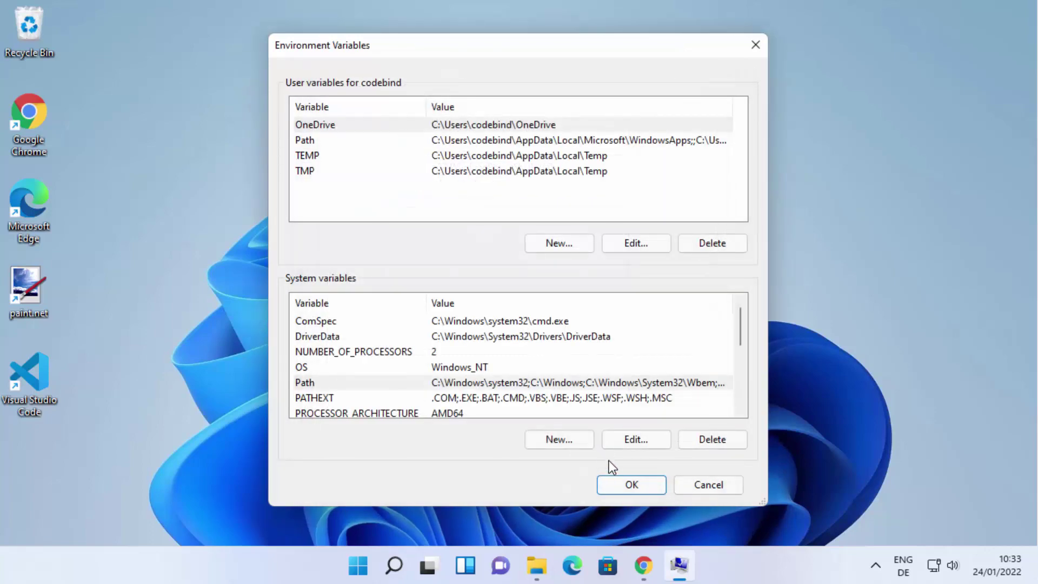
click(625, 487)
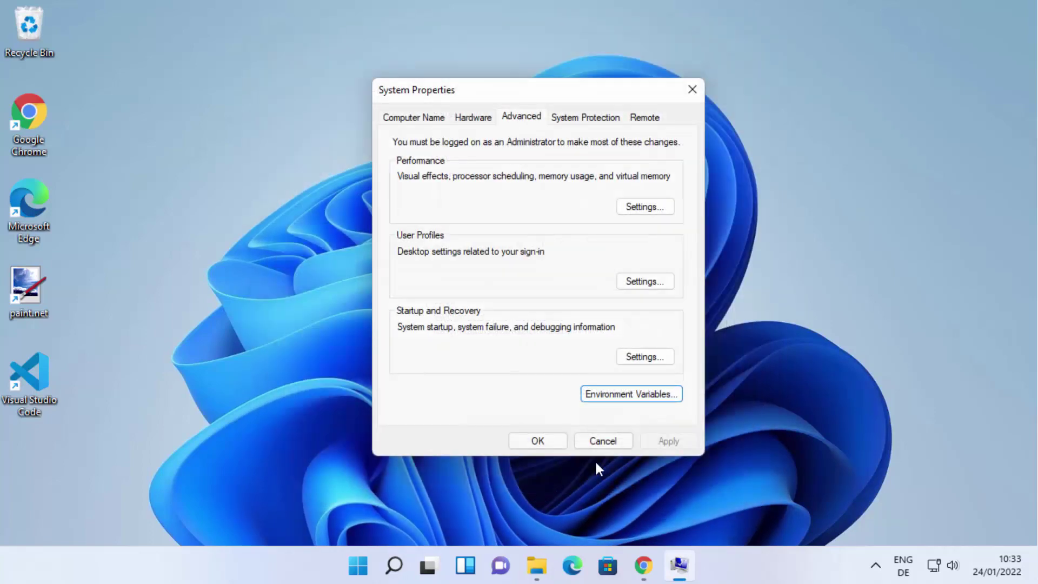
click(546, 444)
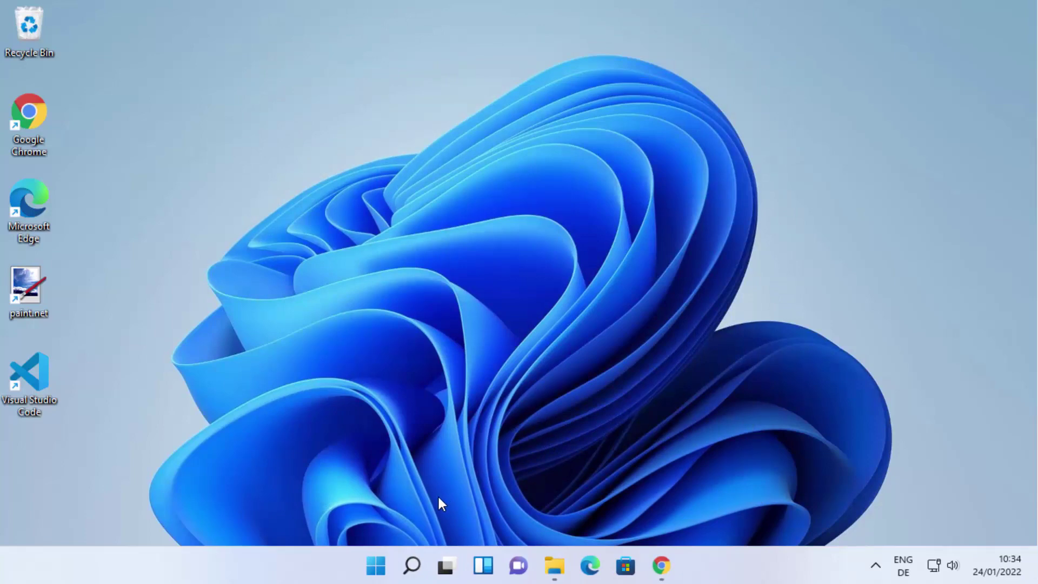
- Search Windows for "cmd", open Command Prompt and maximize its window
click(413, 564)
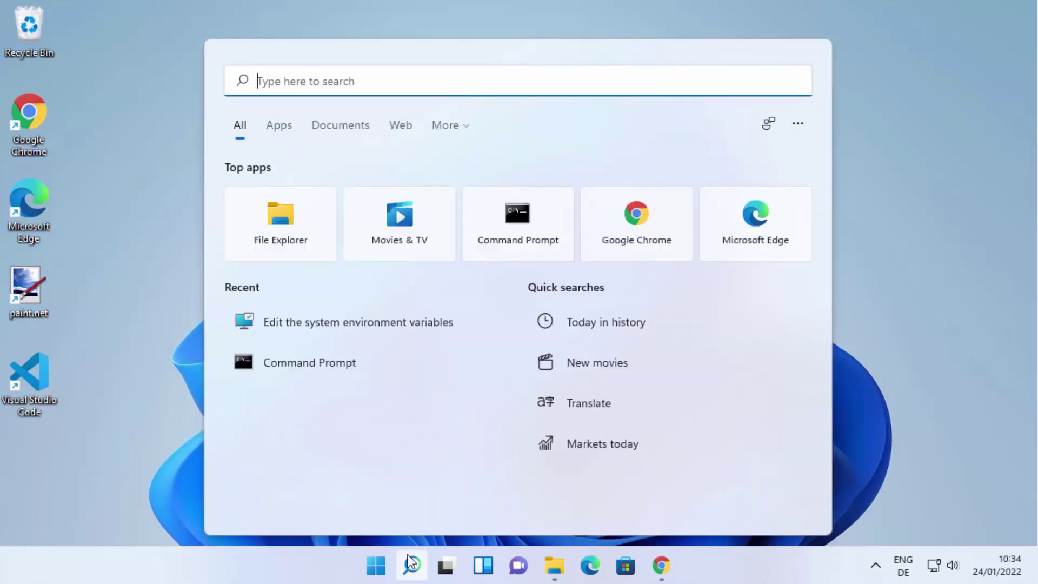
text(c)
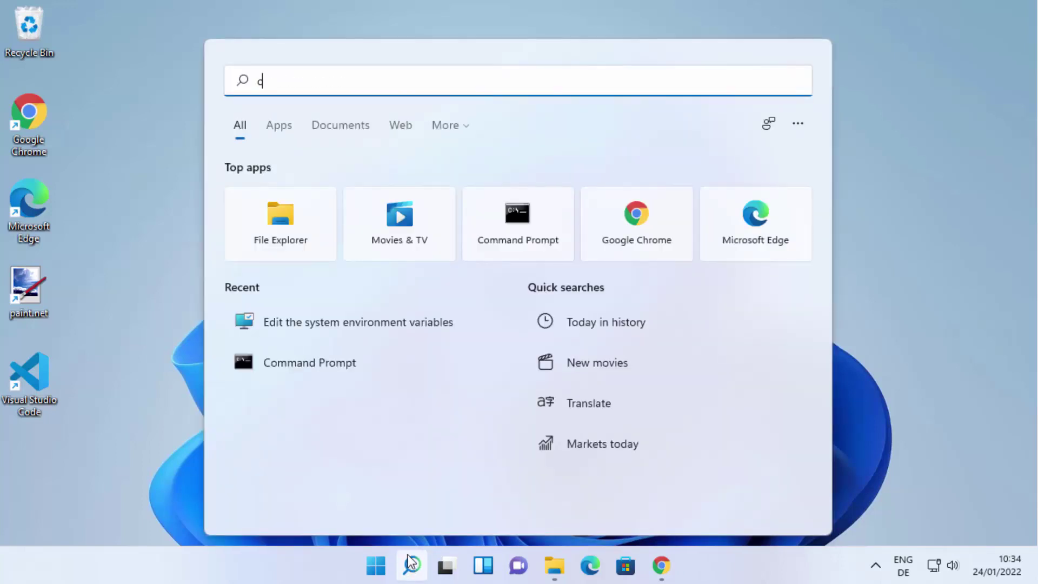
text(md)
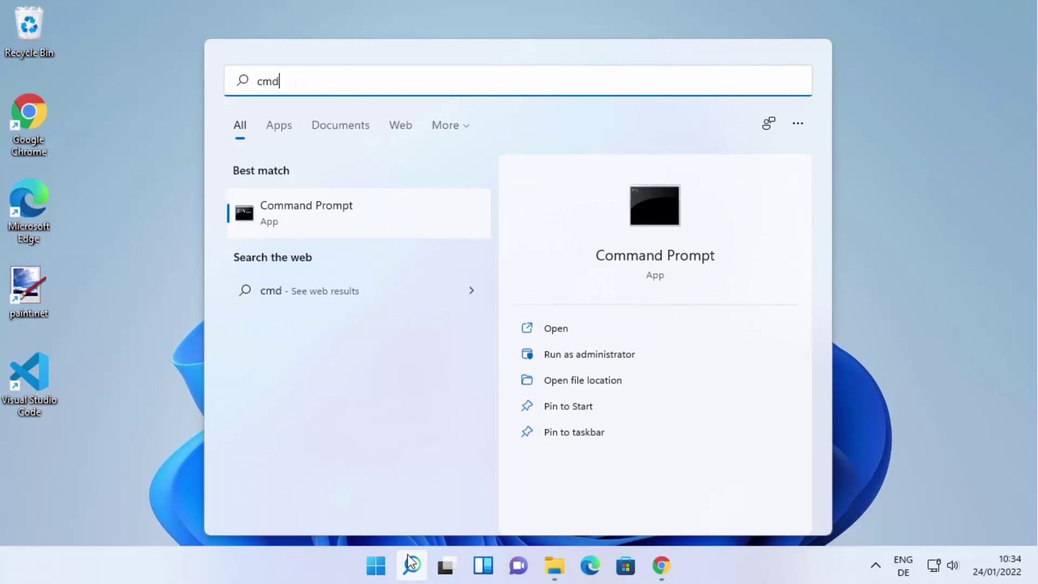
click(312, 209)
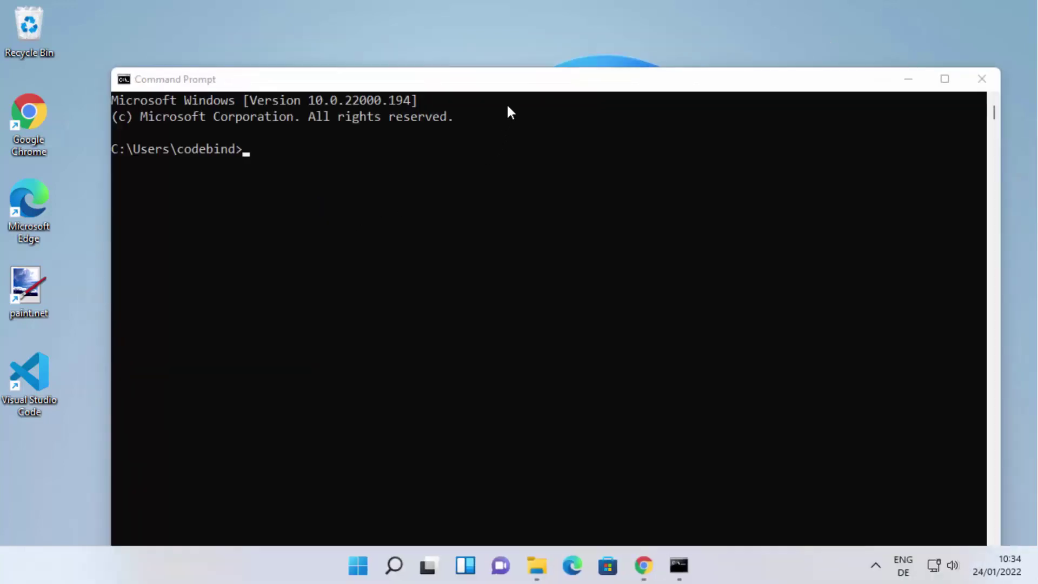
double_click(512, 87)
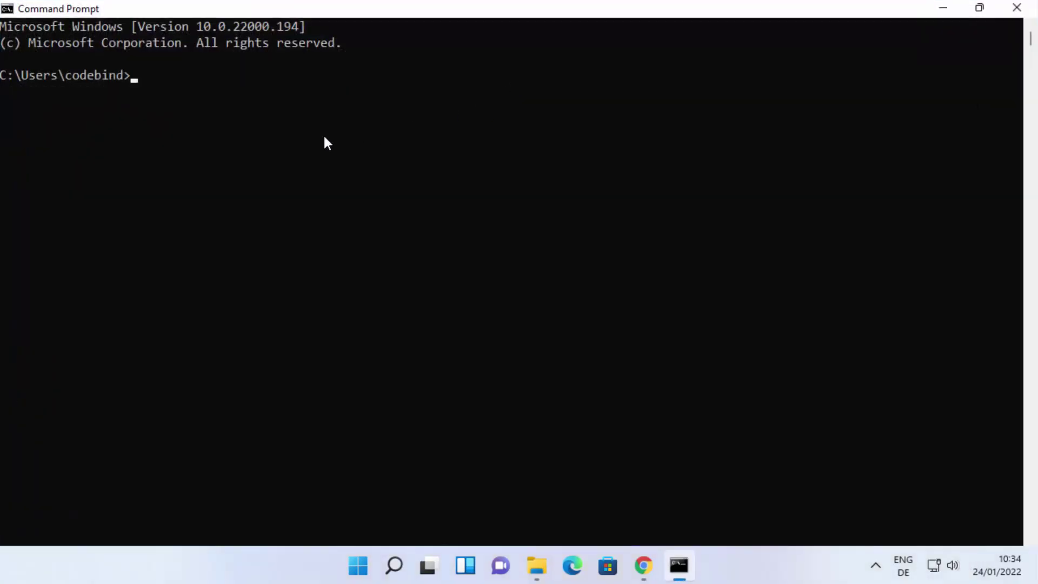
- Run php -v to check the installed PHP version and highlight the version number in the output
text(php -v)
key(Return)
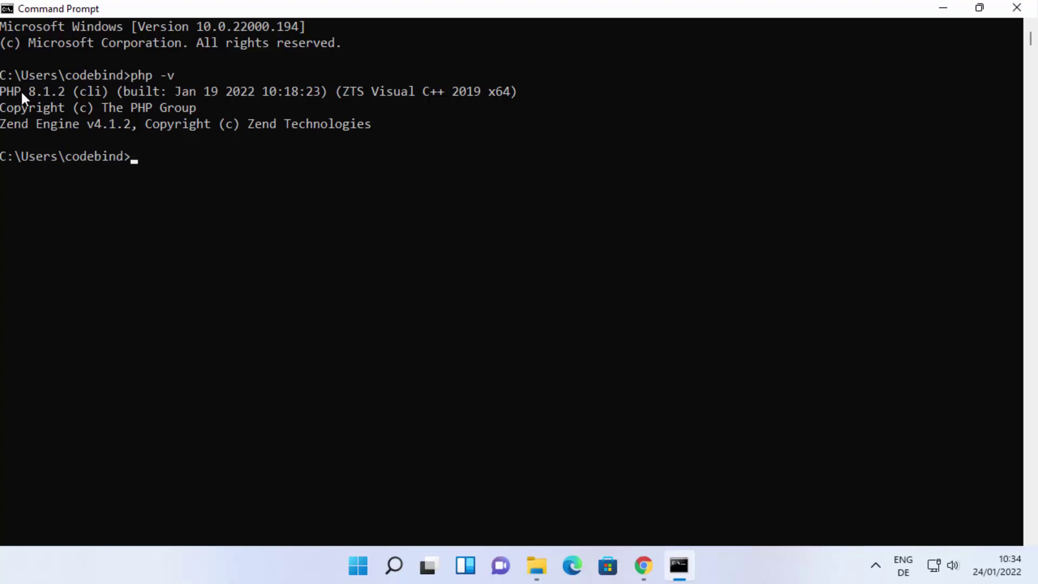
drag(22, 90, 62, 90)
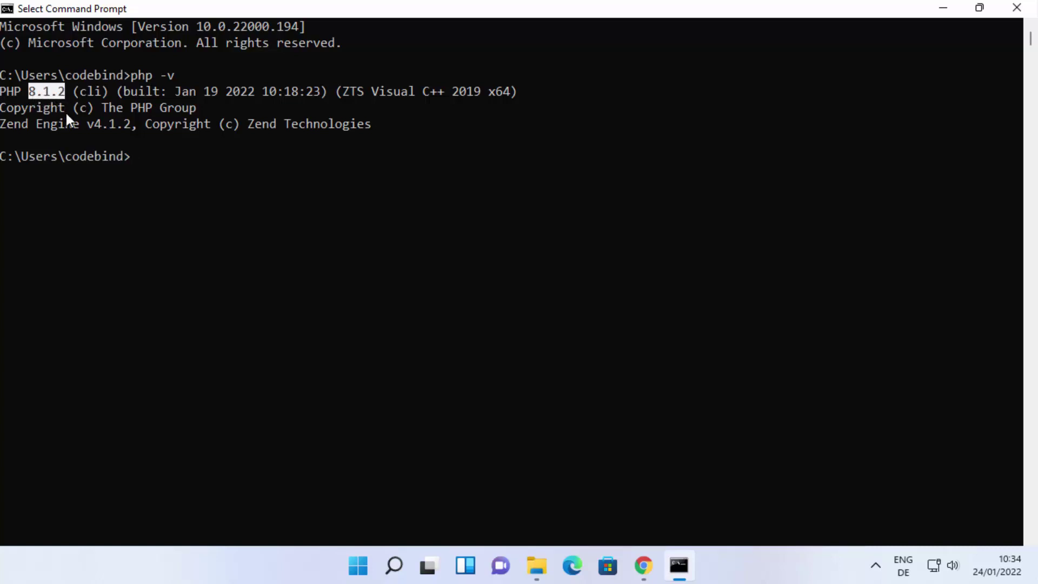
click(345, 225)
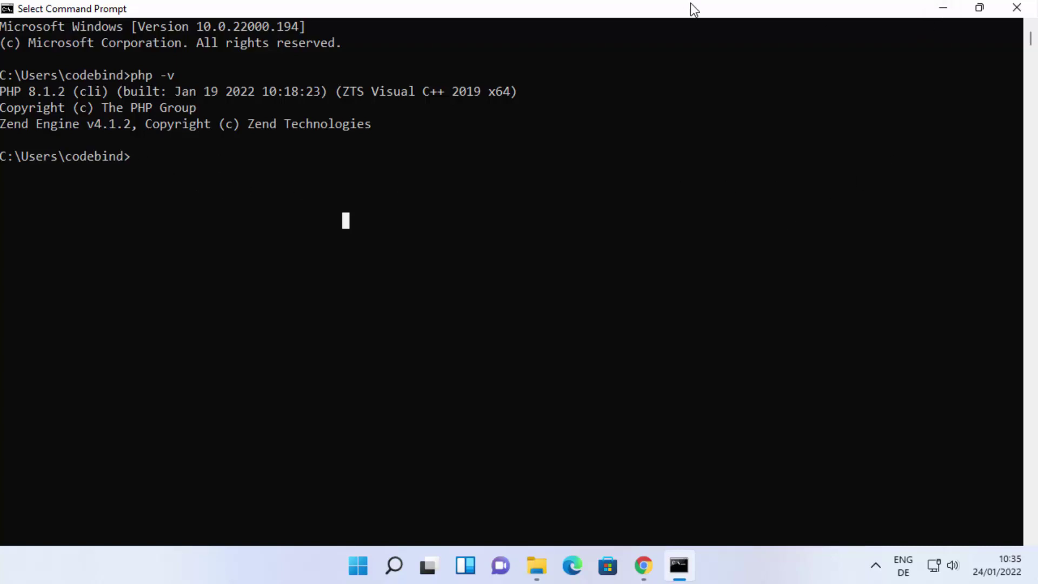
- Move the Command Prompt window aside, then create a desktop folder named PhpDemo beside the Recycle Bin
drag(701, 7, 733, 26)
click(106, 102)
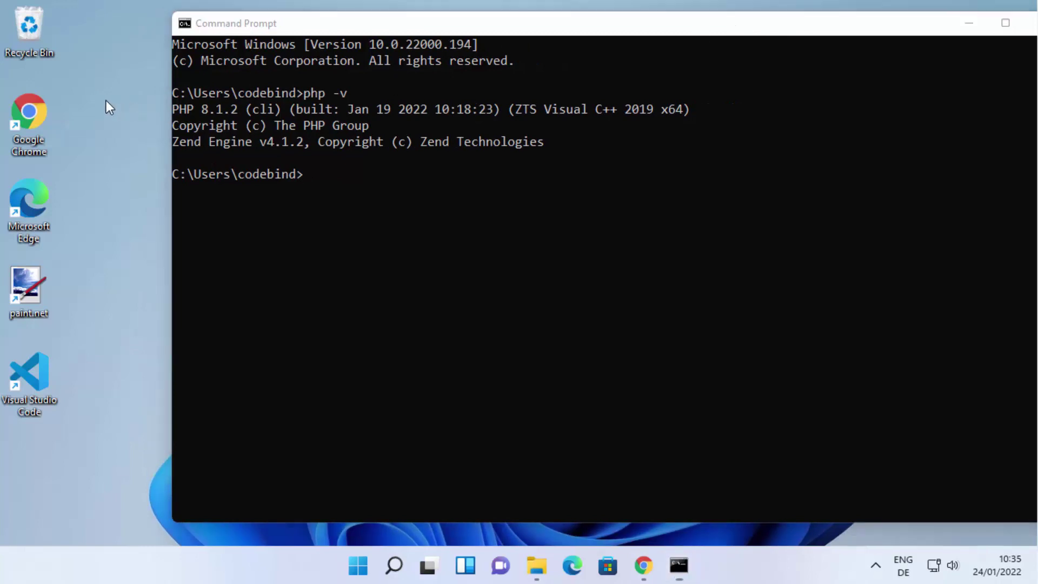
right_click(106, 100)
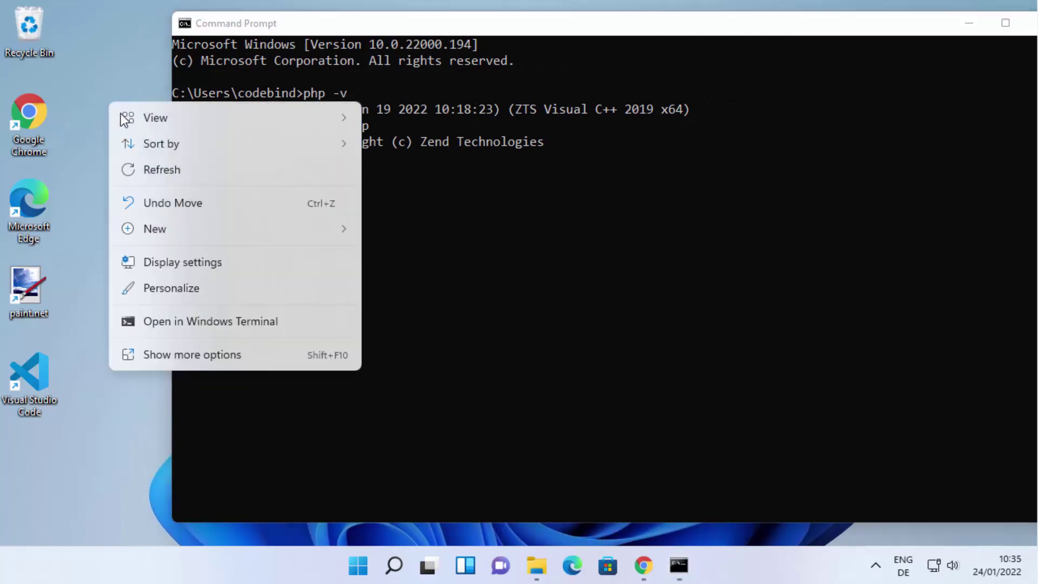
mouse_move(168, 232)
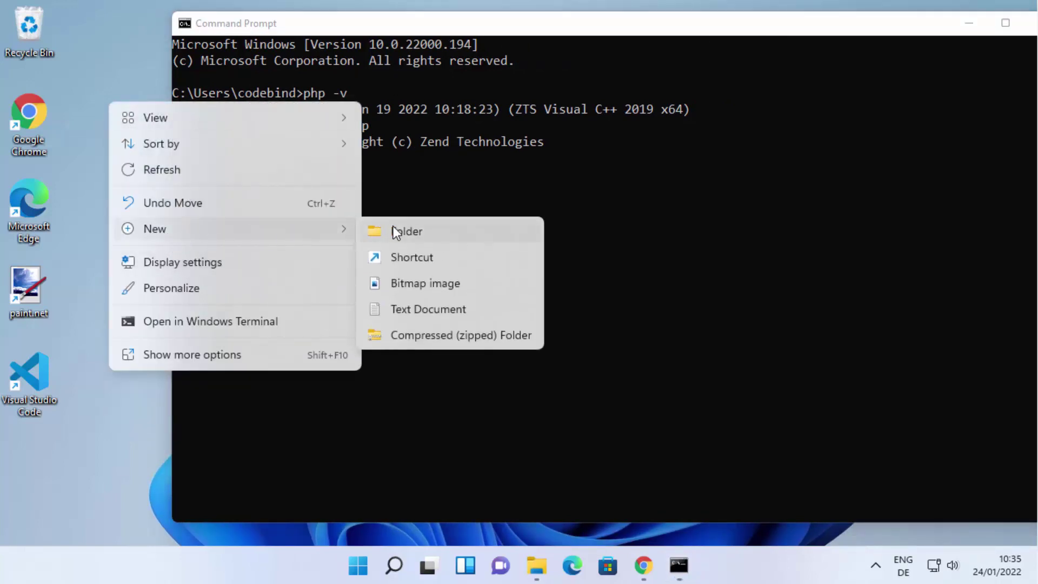
click(394, 227)
text(PhpDemo)
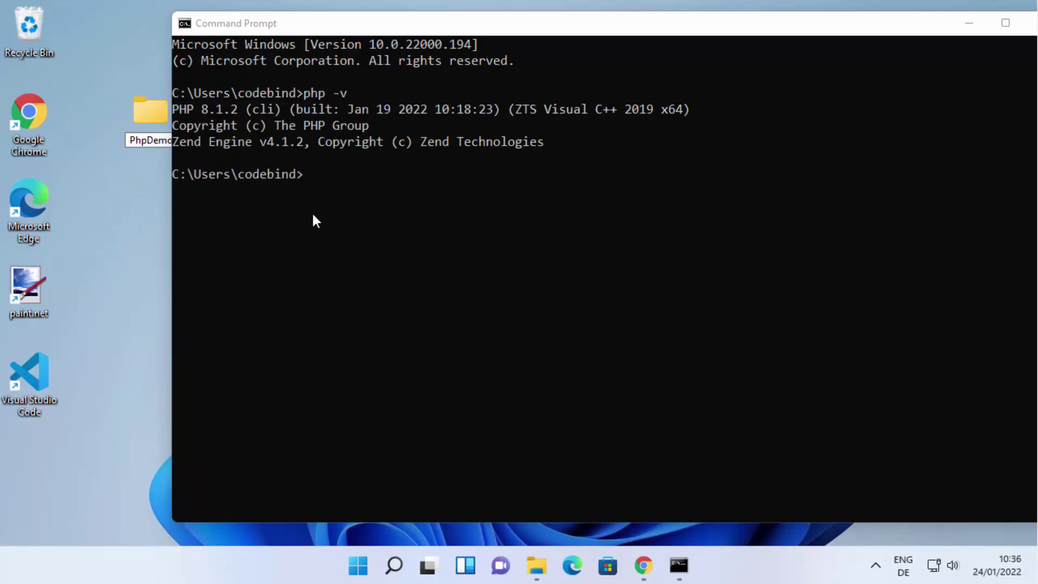
key(Return)
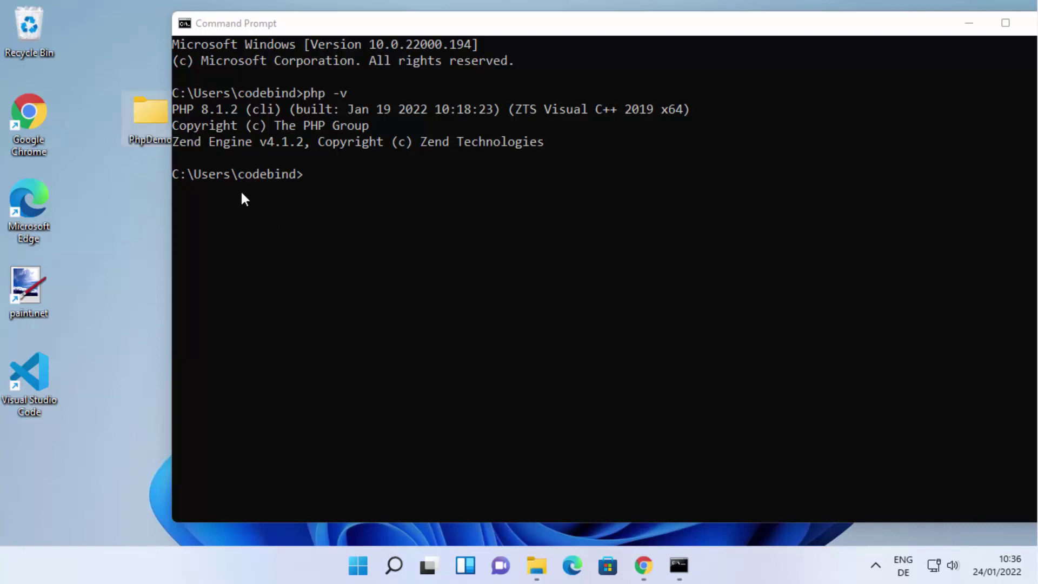
drag(159, 114, 114, 90)
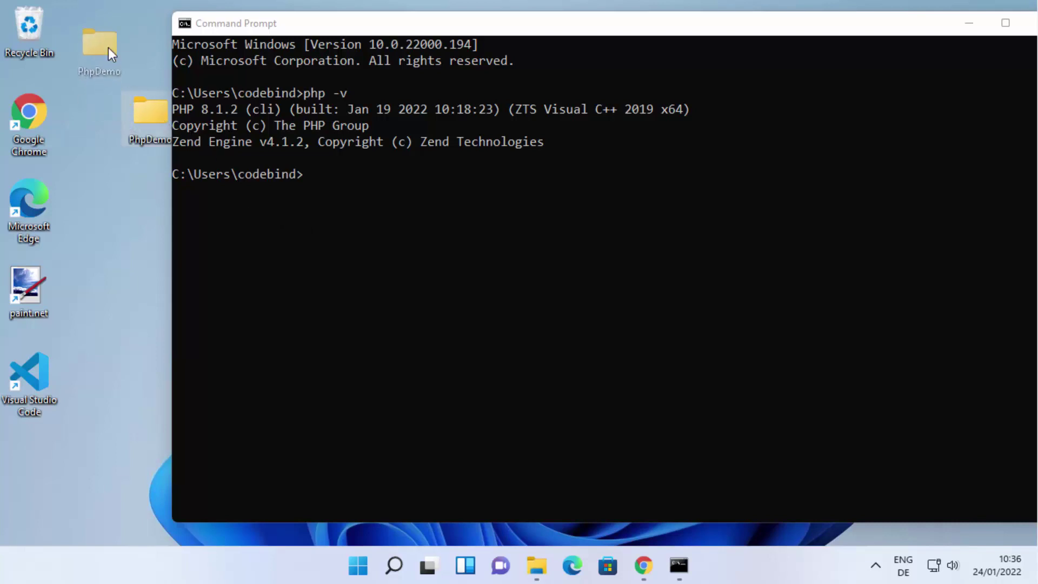
drag(107, 48, 108, 48)
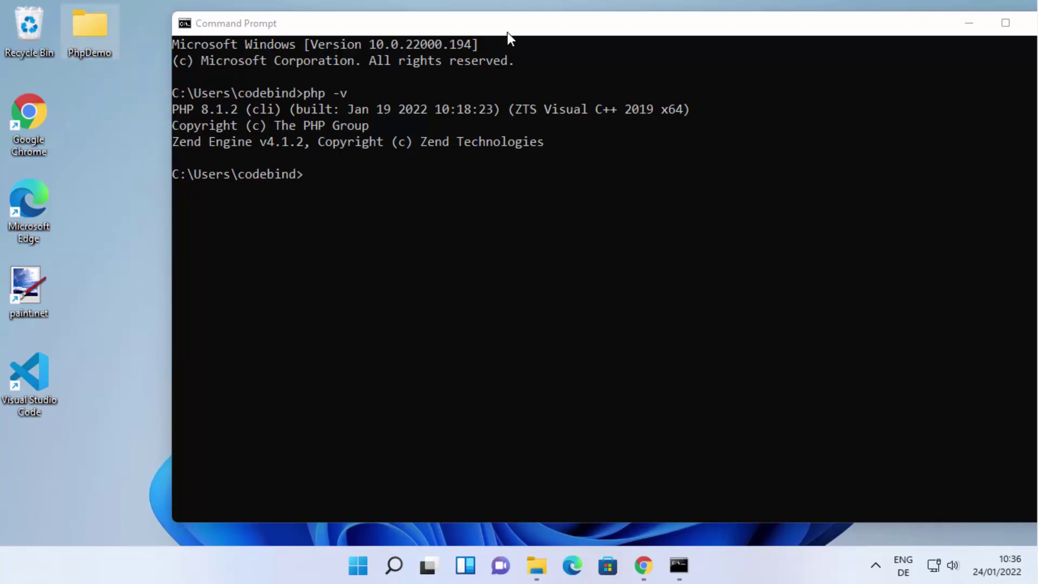
- Open the PhpDemo desktop folder and create a new text document in it
double_click(92, 33)
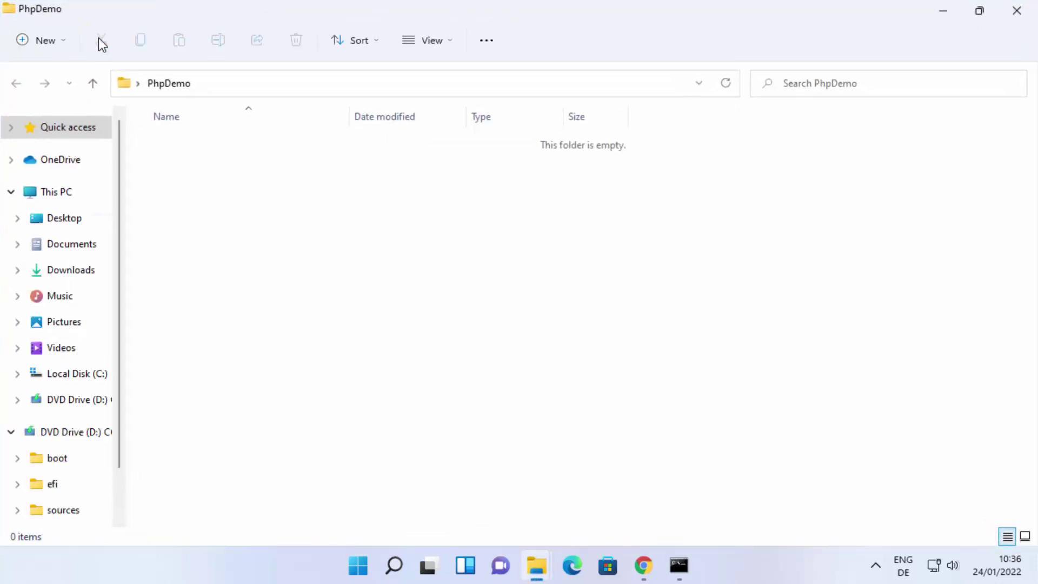
right_click(206, 171)
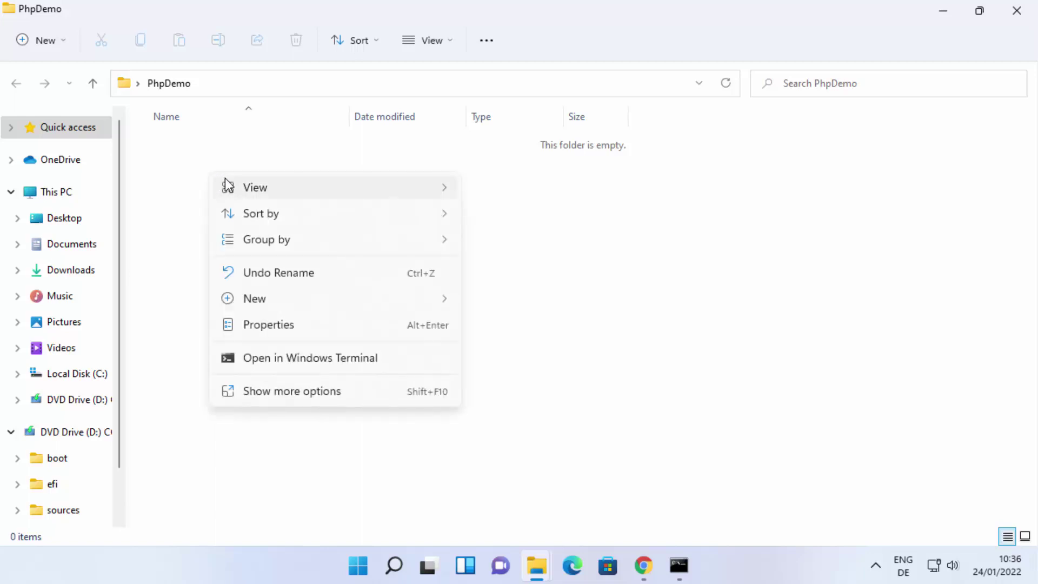
mouse_move(231, 187)
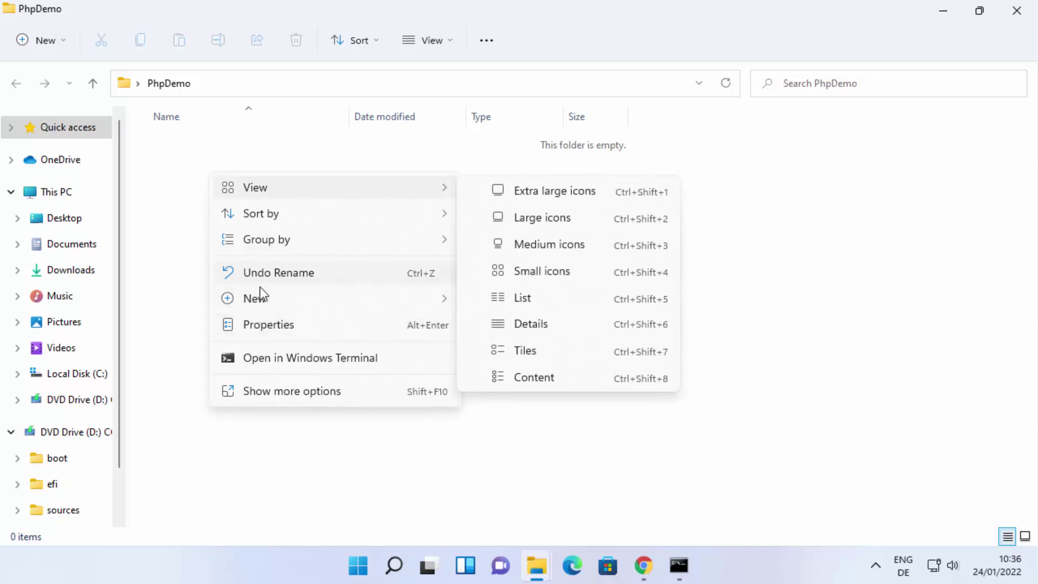
mouse_move(452, 308)
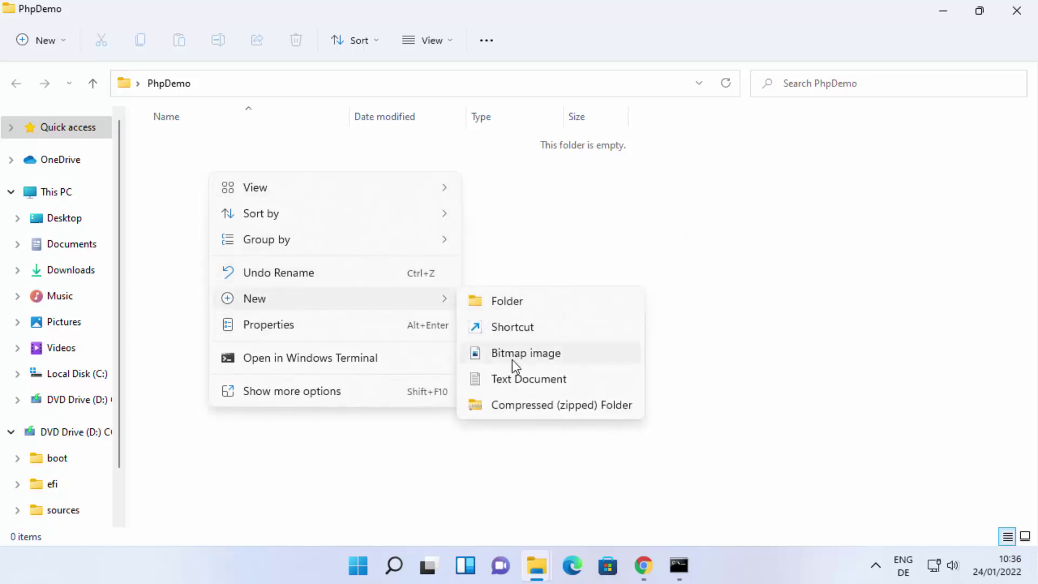
click(522, 380)
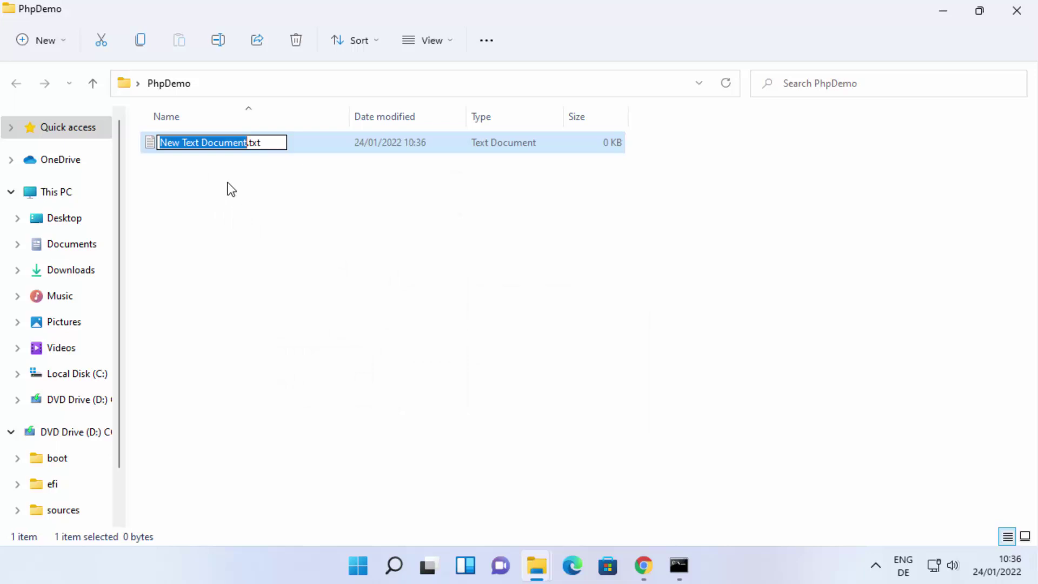
- Name the new text document test.php and accept the file extension change
text(test)
key(Right)
key(Delete)
key(Delete)
key(Delete)
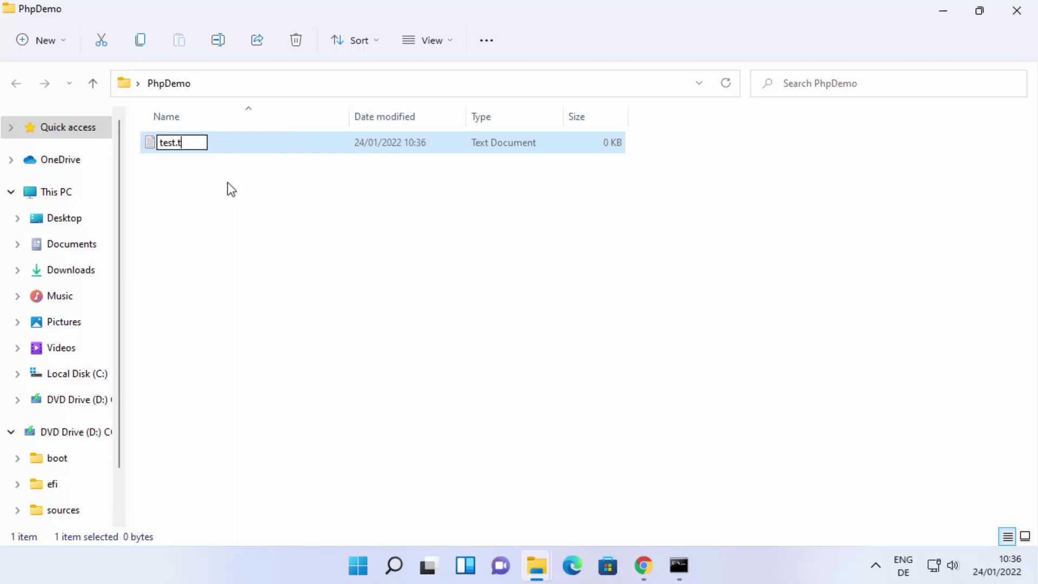
text(php)
key(Return)
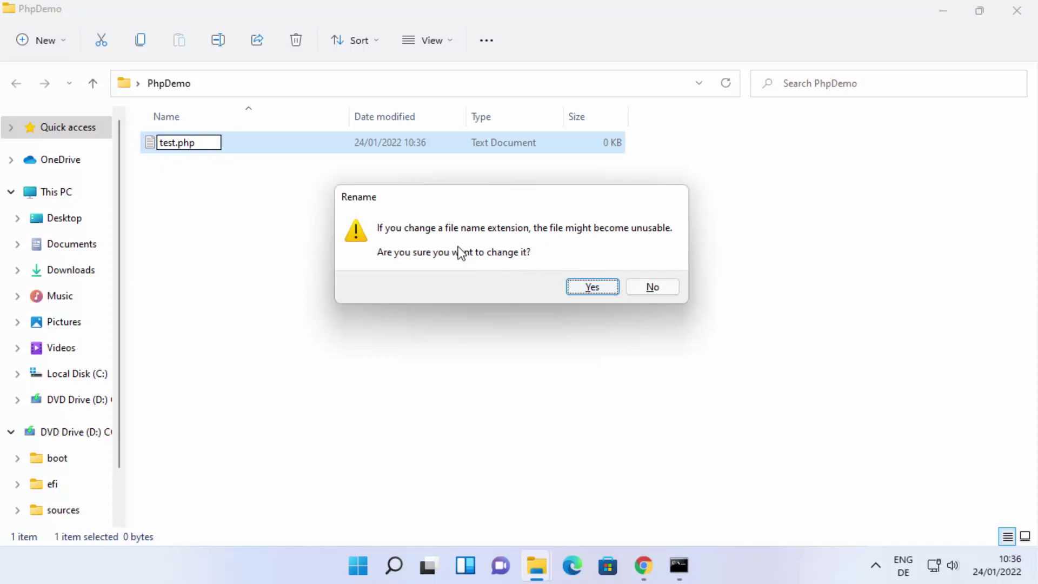
click(597, 292)
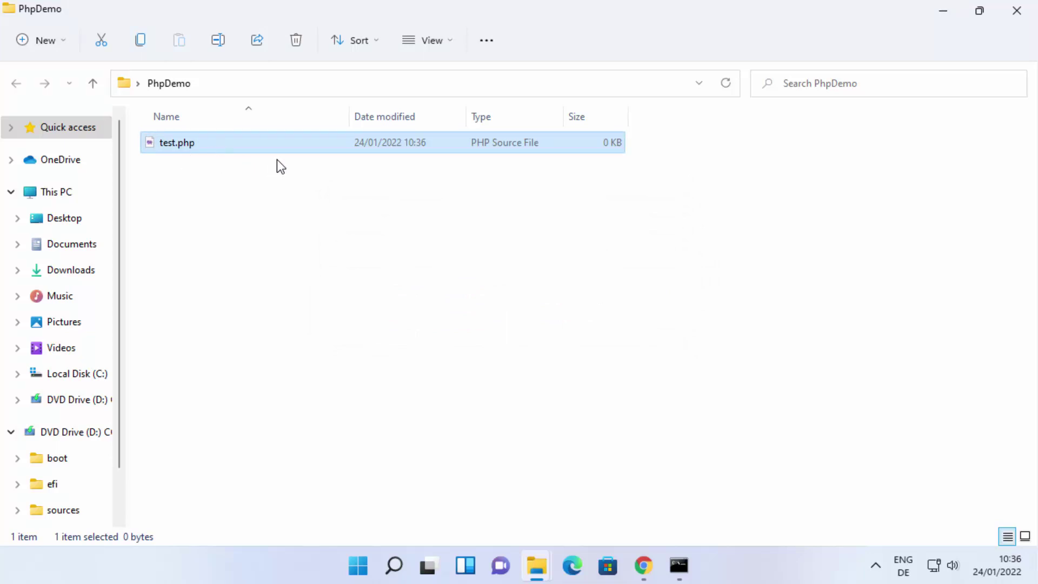
- Check in the folder's view options whether file name extensions are set to show
click(452, 43)
click(450, 41)
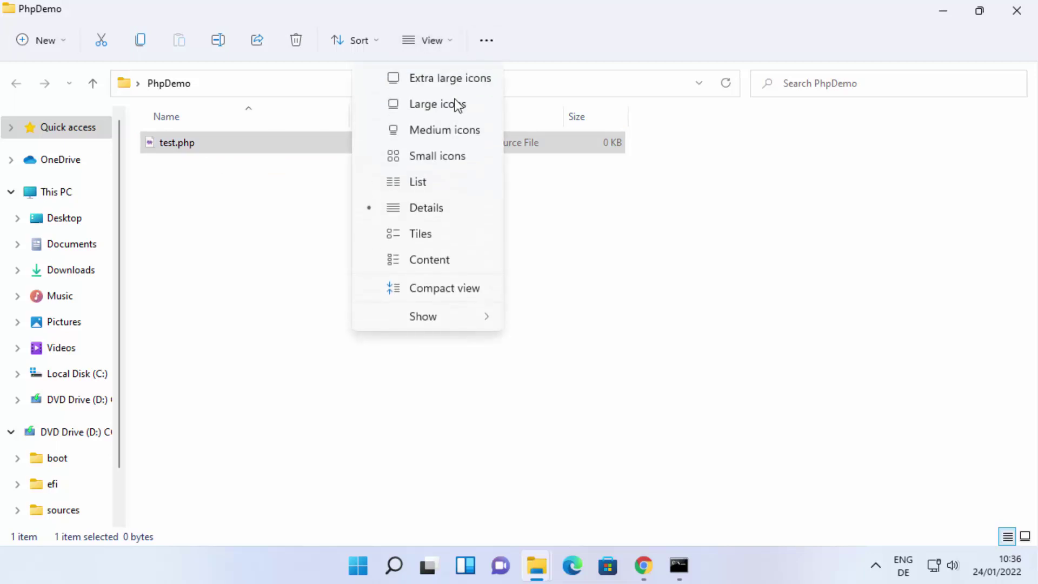
mouse_move(449, 319)
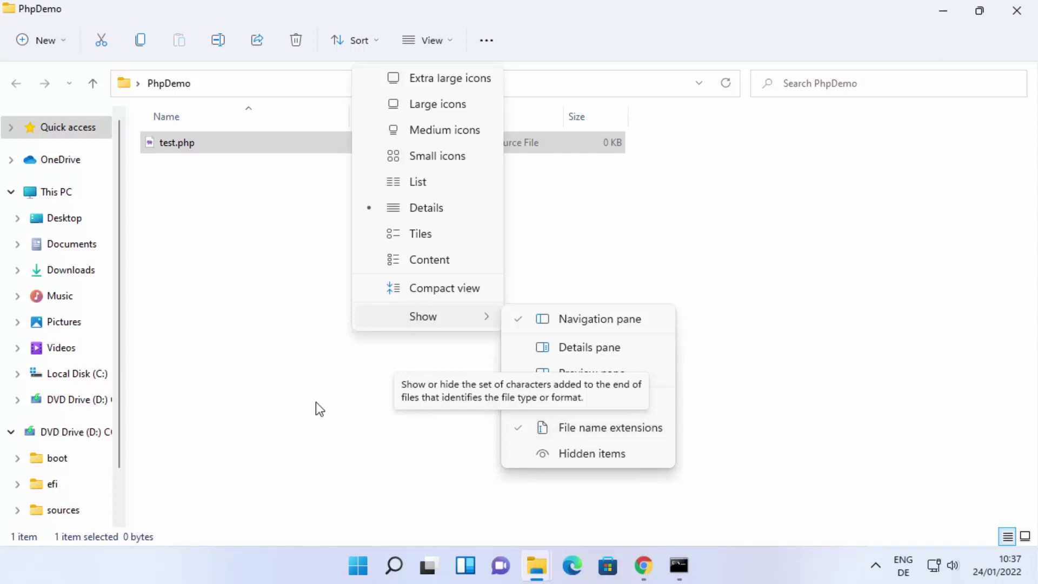
click(282, 357)
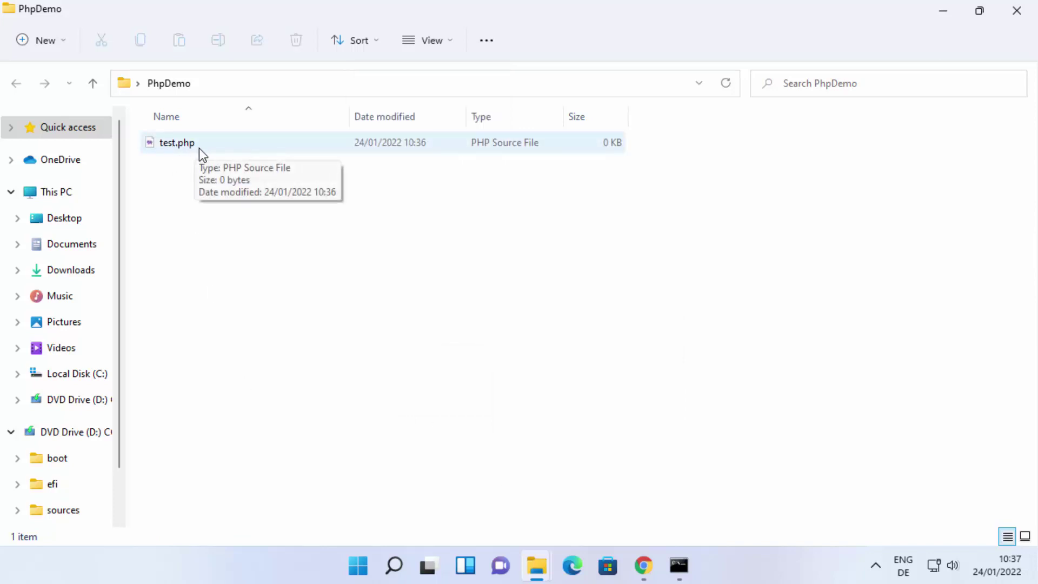
- Open the PhpDemo folder in Visual Studio Code and bring up test.php in the editor
right_click(231, 155)
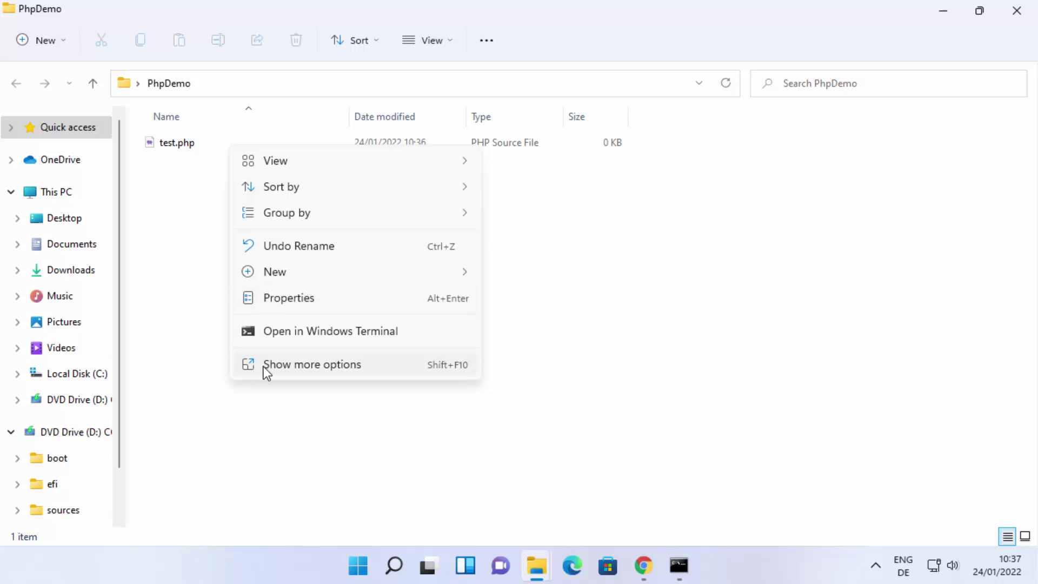
click(281, 366)
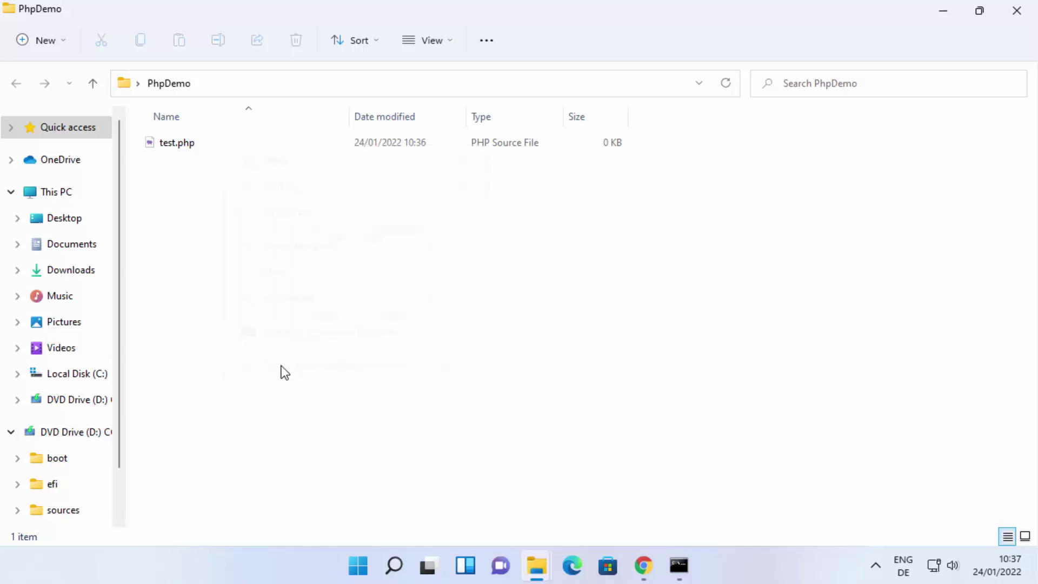
click(325, 283)
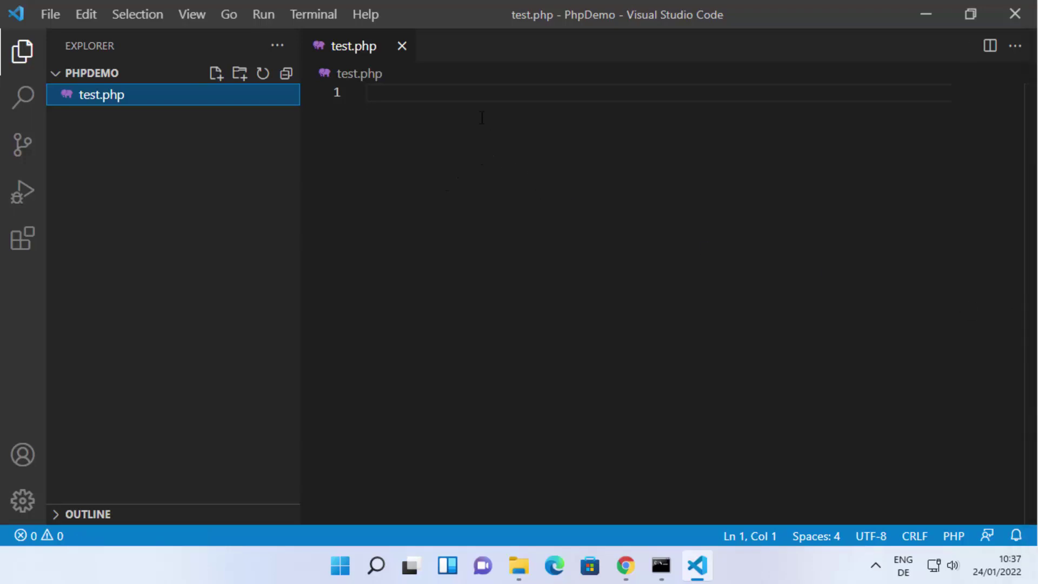
- Write a three-line PHP block in test.php that echoes "Hello World!" and save the file
click(478, 96)
text(<?php echo "Hello World!"; ?>)
key(ctrl+s)
key(ctrl+equal)
key(ctrl+equal)
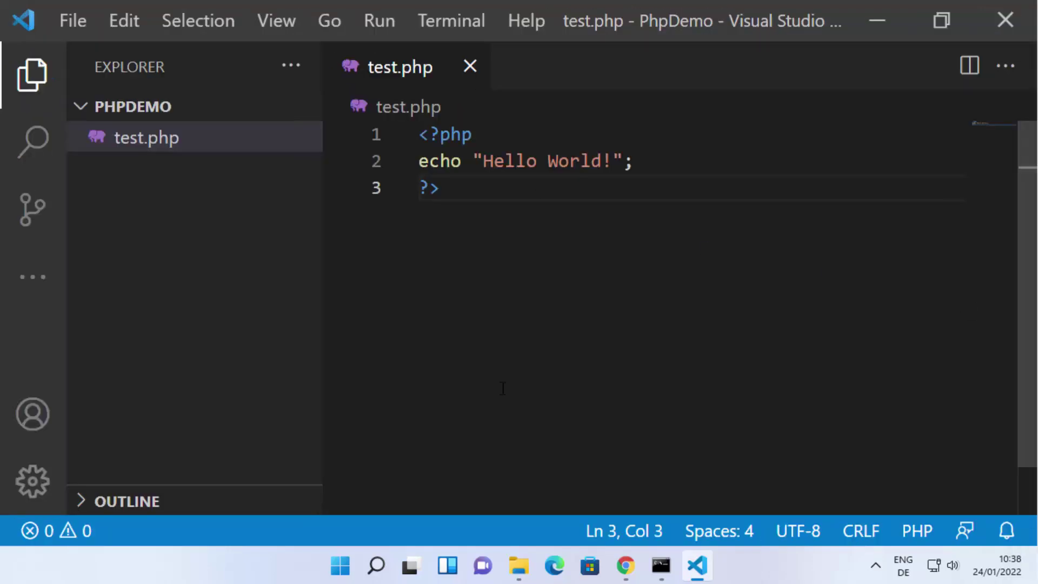
- Switch to Command Prompt, change to the Desktop\PhpDemo directory and run php test.php
click(661, 565)
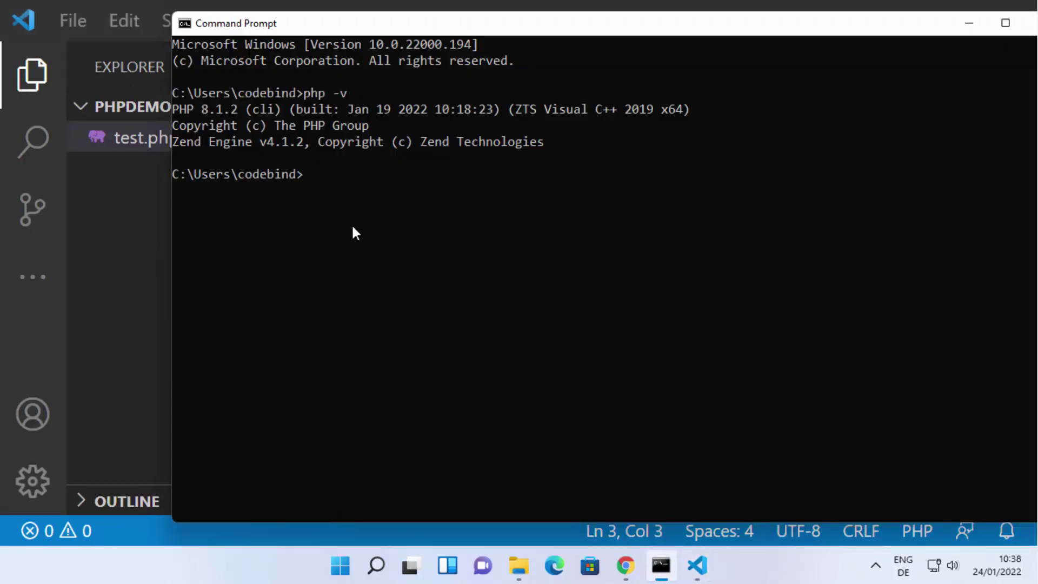
text(cd Desktop)
key(Return)
text(cd)
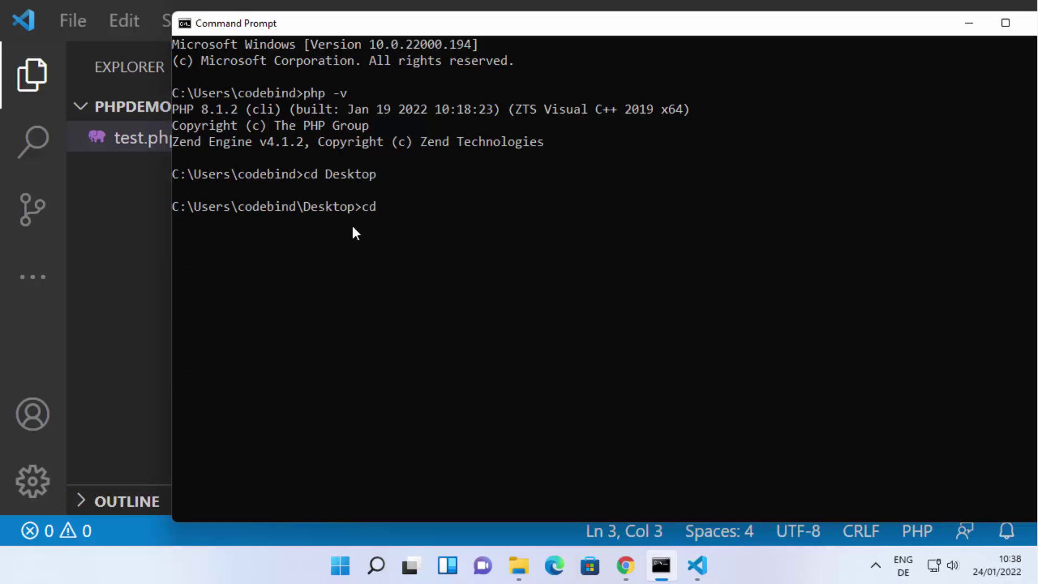
text( PhpDemo)
key(Return)
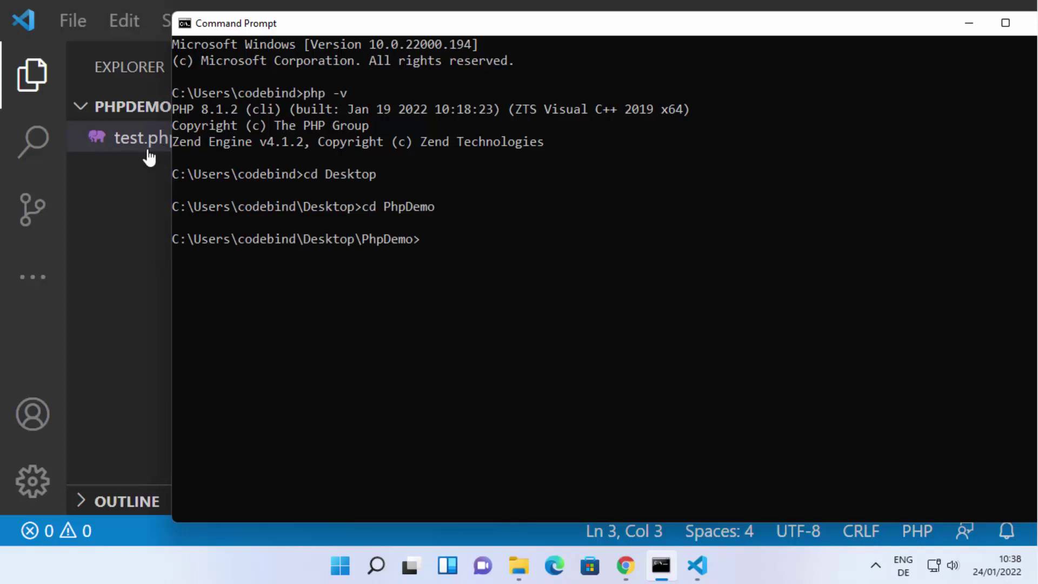
text(php test.php)
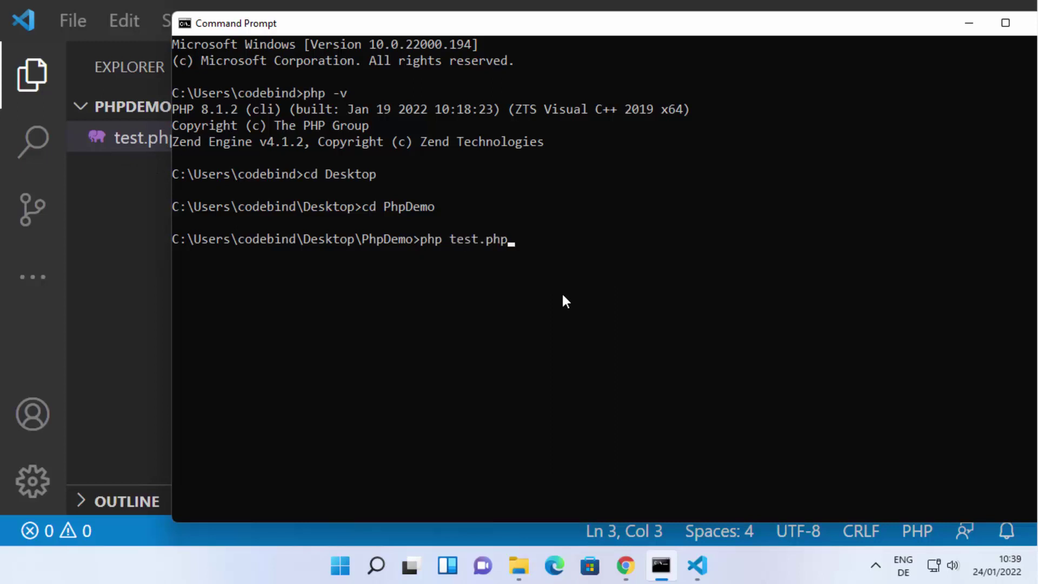
key(Return)
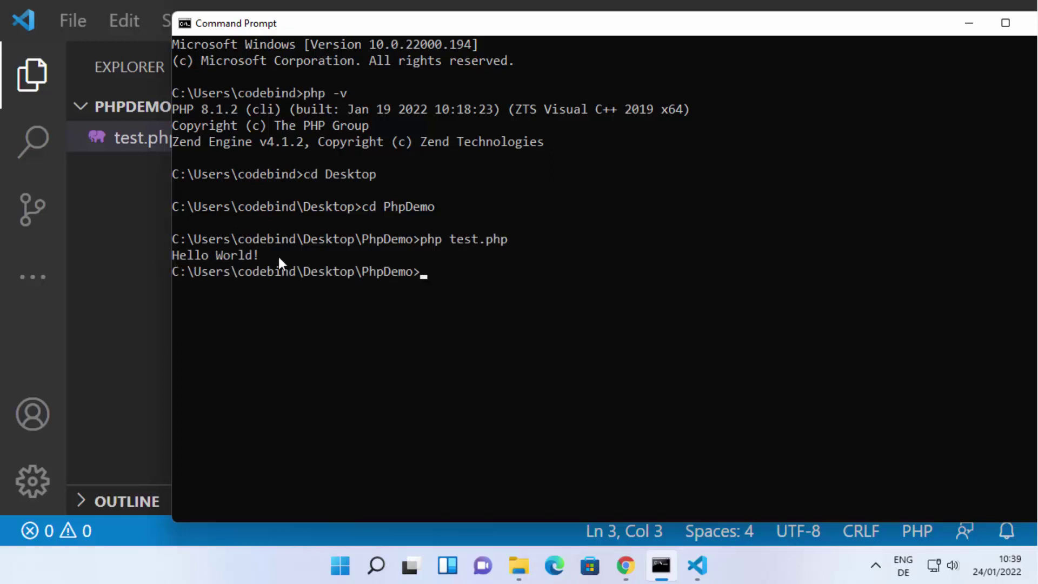
- Back in Visual Studio Code, add eleven exclamation marks to the end of the echoed Hello World text and save test.php
click(128, 272)
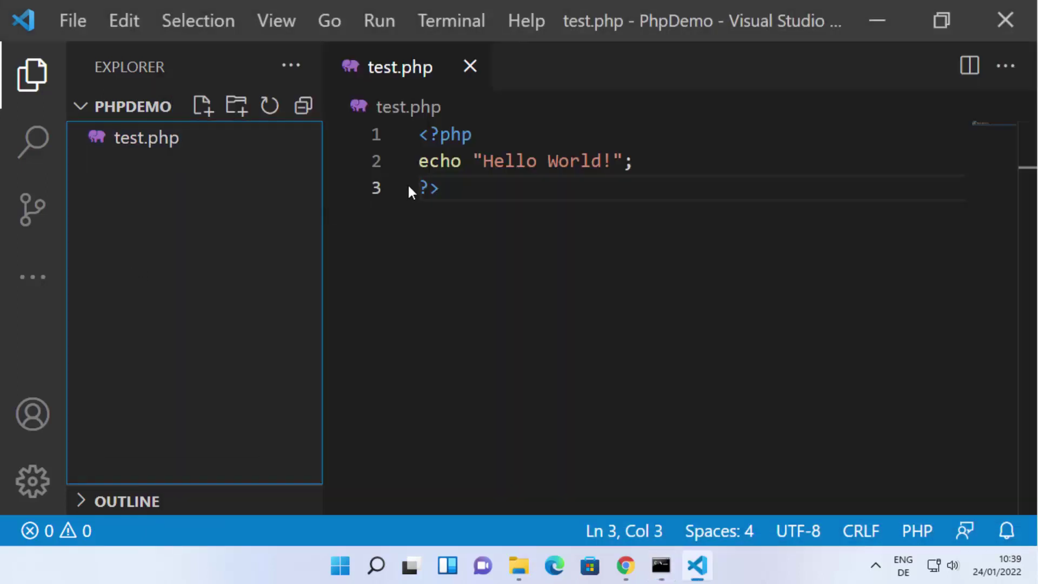
click(615, 161)
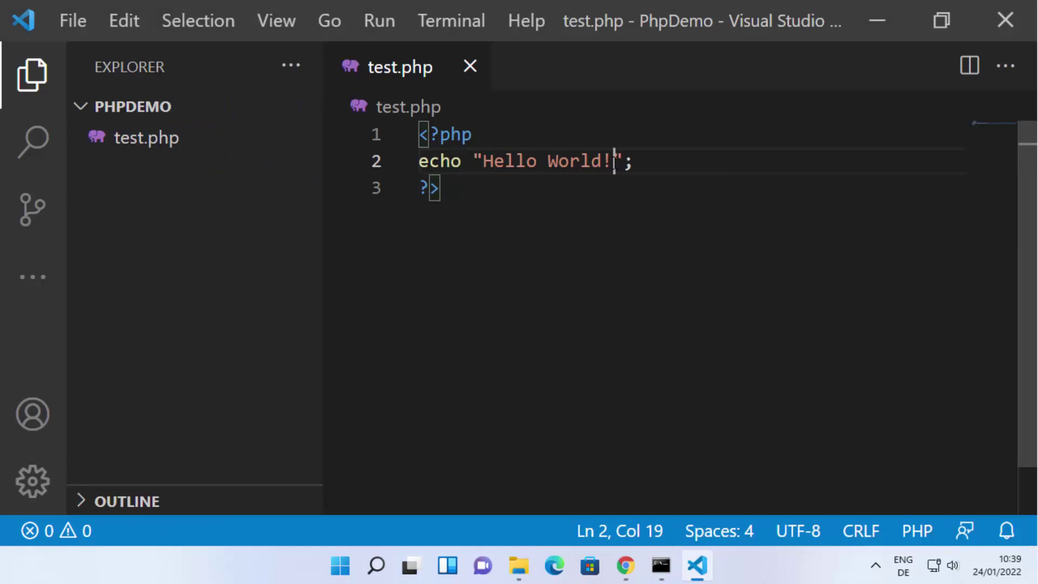
text(!!!!!!!!!!!)
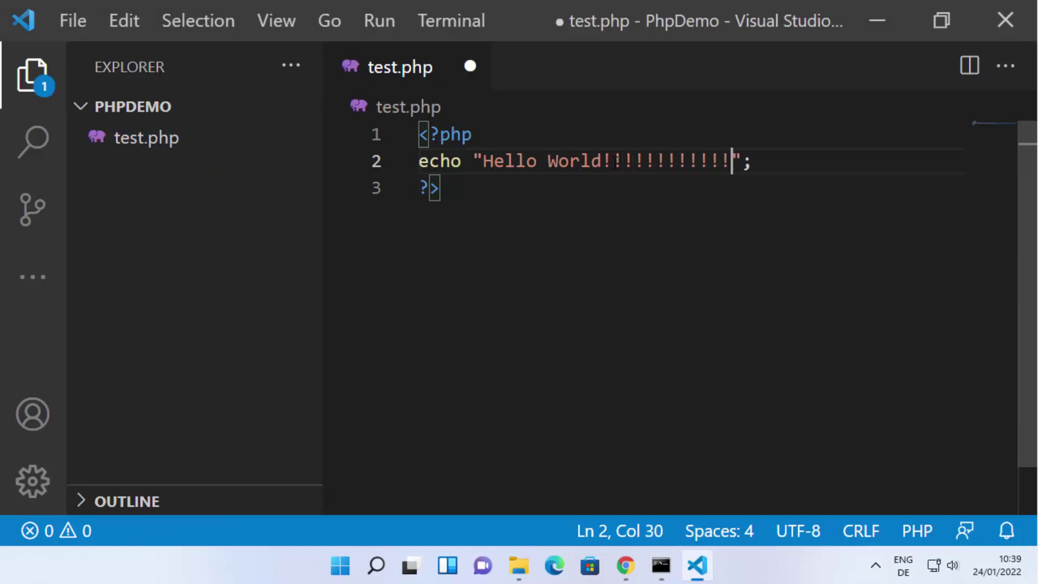
key(ctrl+s)
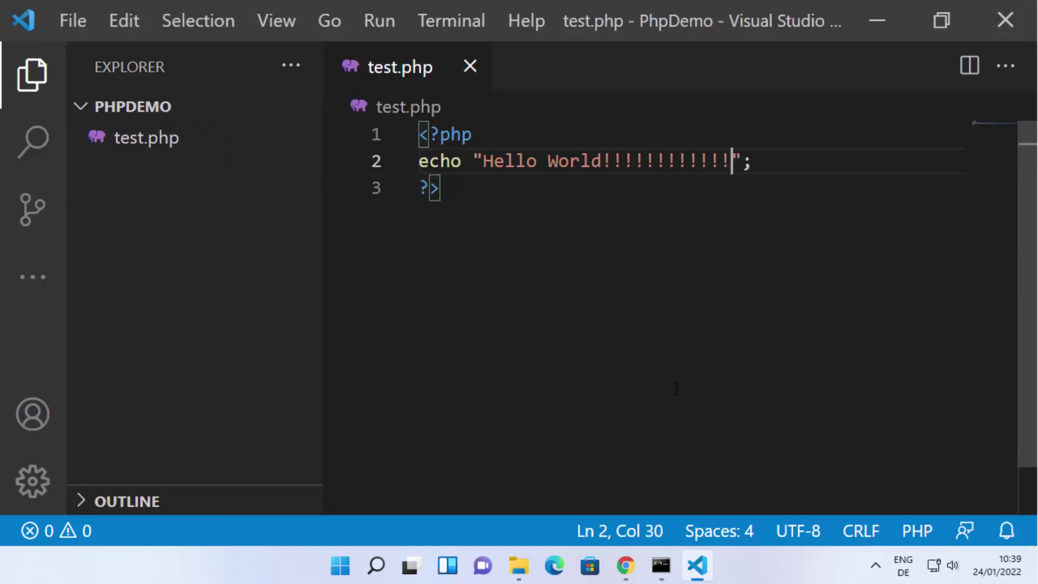
- Switch to Command Prompt and run the previous php test.php command again
click(661, 566)
click(633, 384)
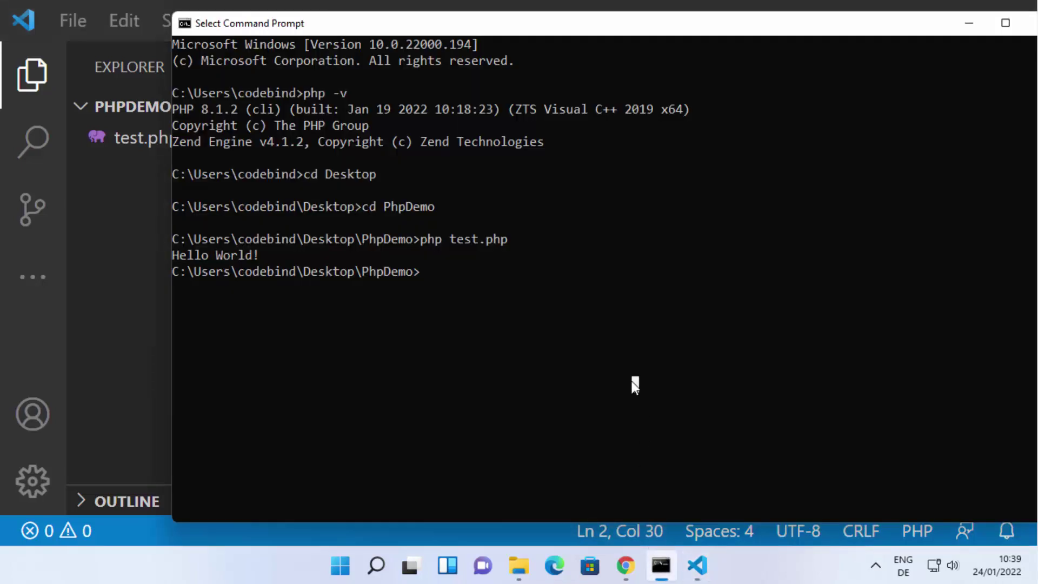
key(Up)
key(Return)
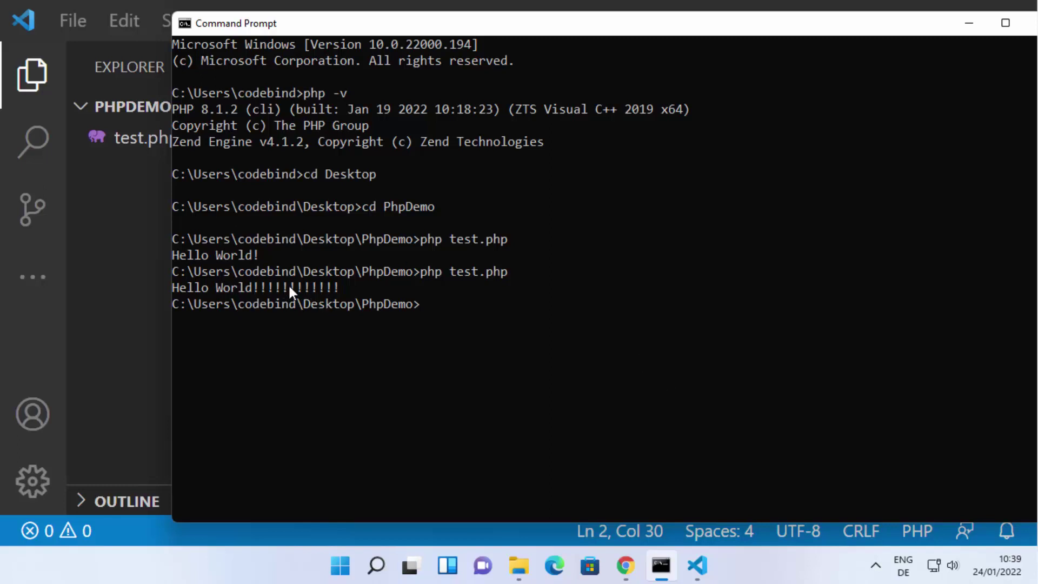
- Return to Visual Studio Code, narrow the Explorer sidebar slightly and open a new integrated terminal
click(143, 283)
click(330, 287)
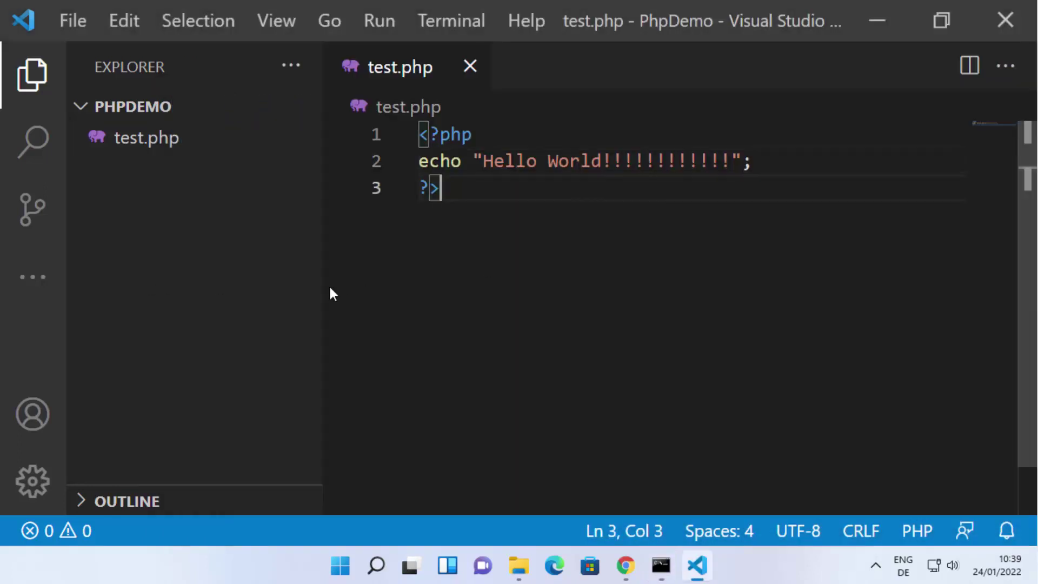
drag(322, 284, 288, 283)
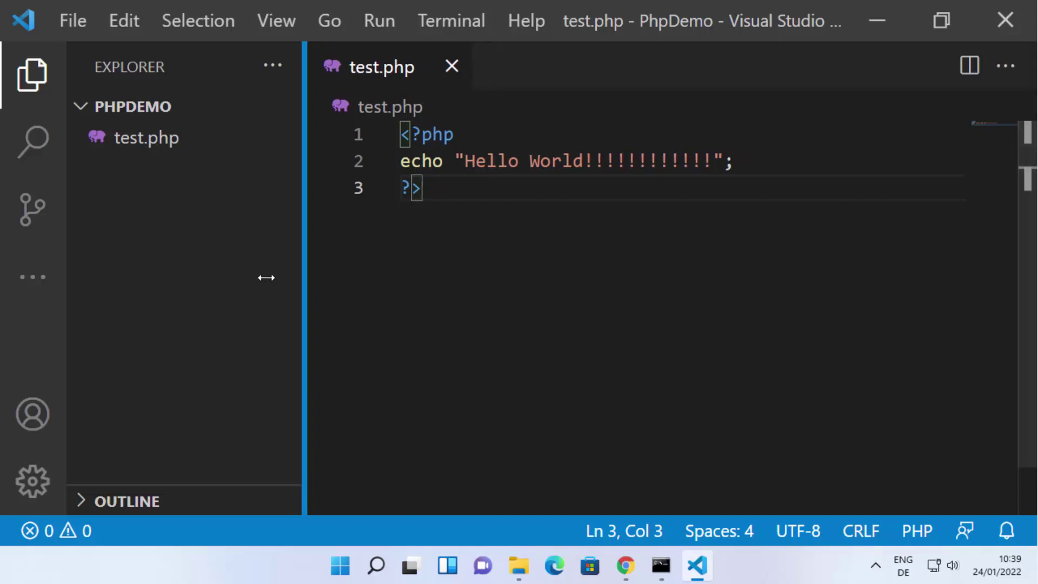
click(436, 26)
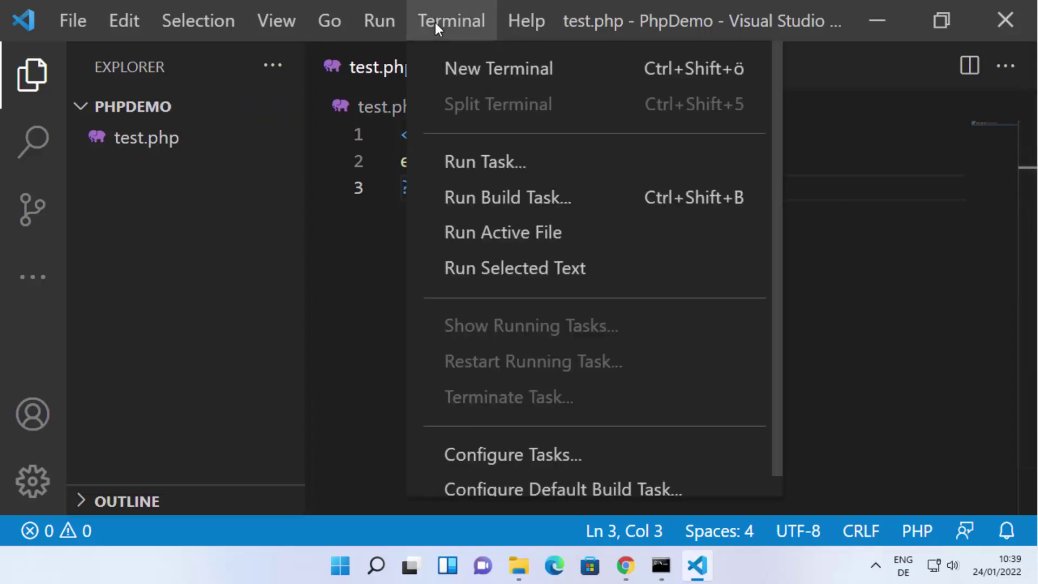
click(456, 68)
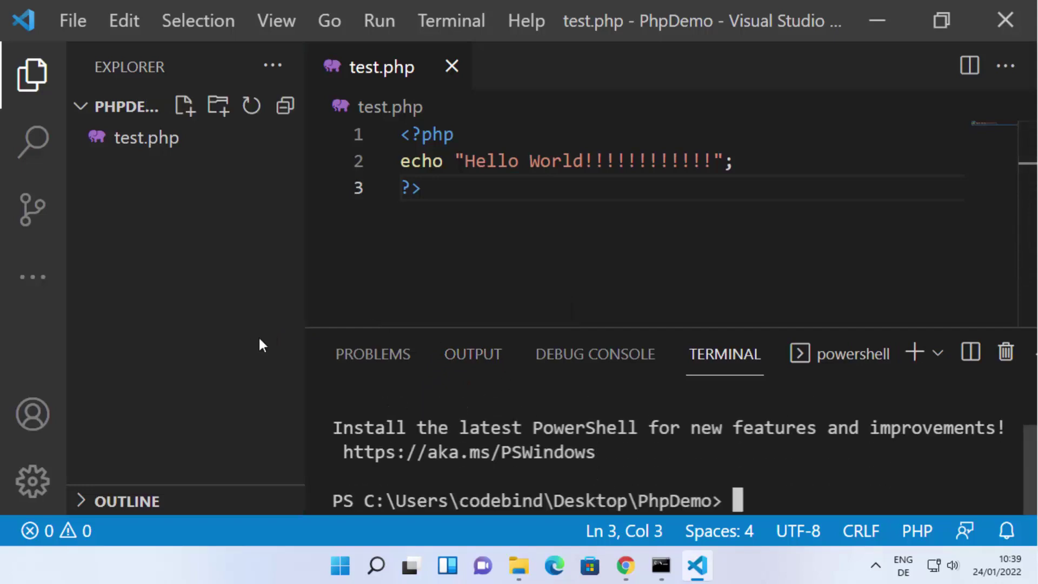
- Reduce the interface zoom by one level and make the terminal panel taller
key(ctrl+minus)
key(ctrl+minus)
key(ctrl+minus)
key(ctrl+plus)
key(ctrl+plus)
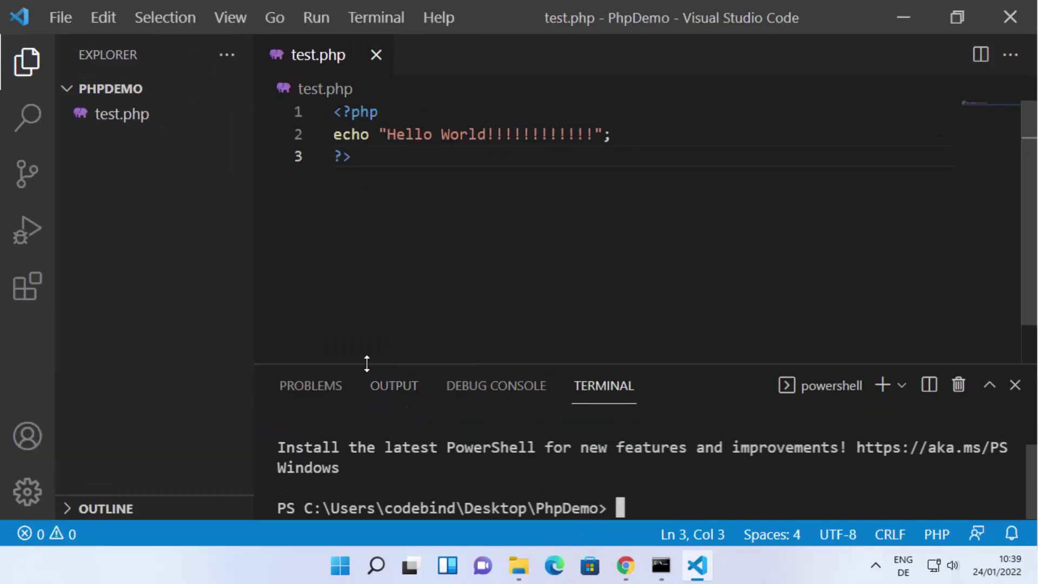
drag(366, 352, 379, 297)
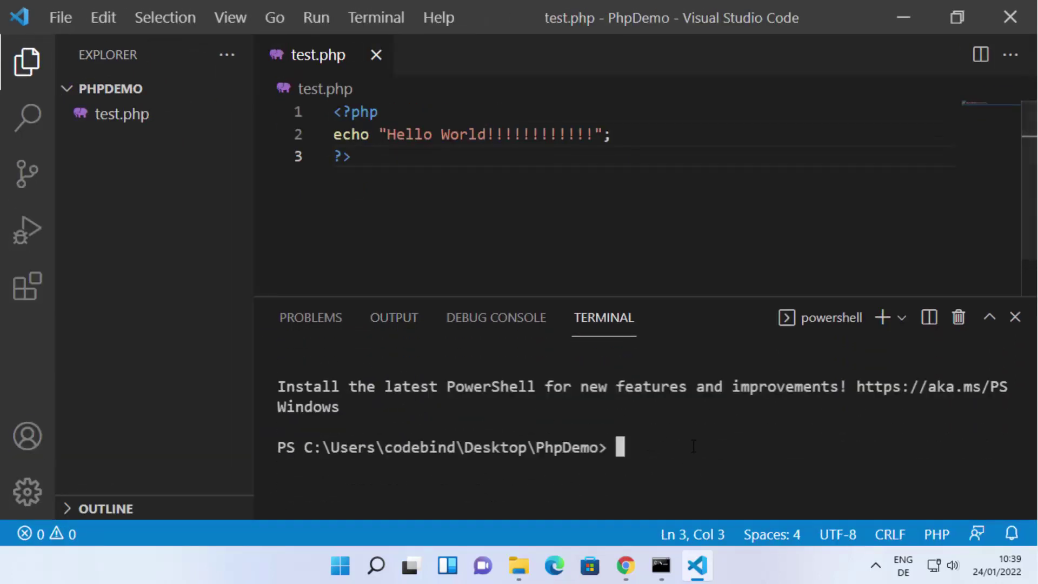
- Add a Command Prompt terminal alongside the PowerShell one and run php test.php in it
click(901, 319)
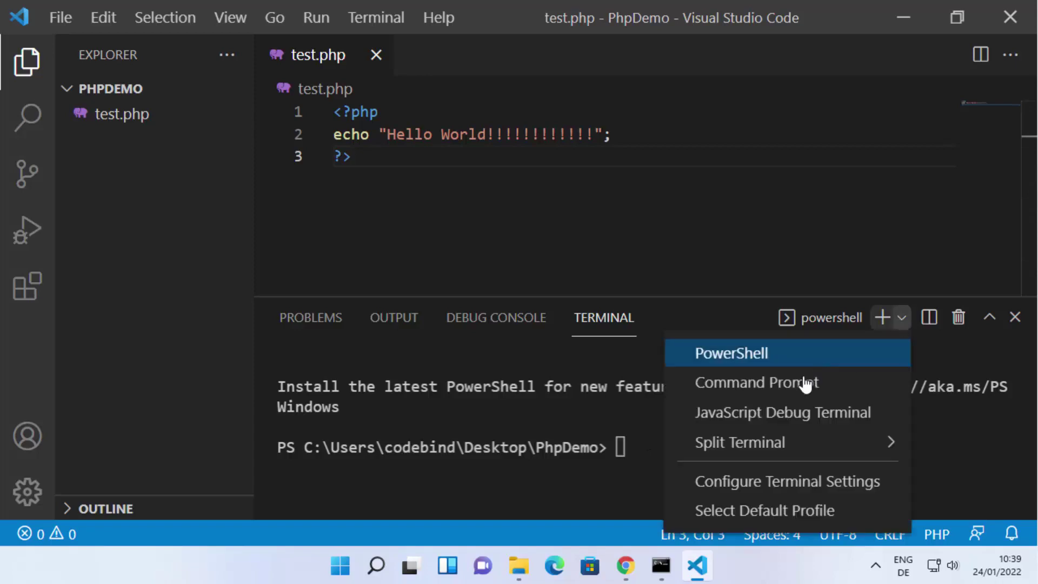
click(824, 385)
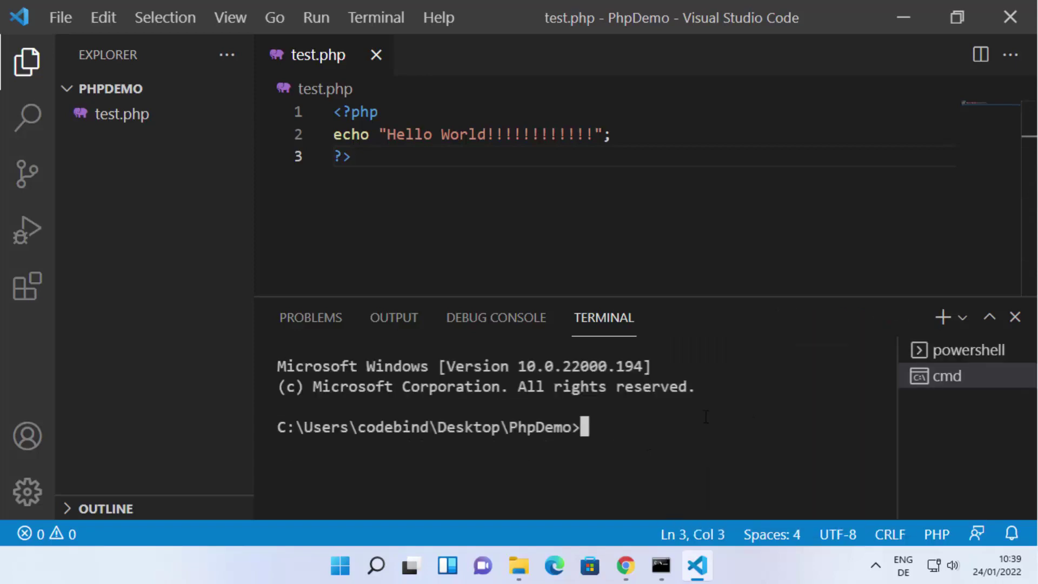
text(php)
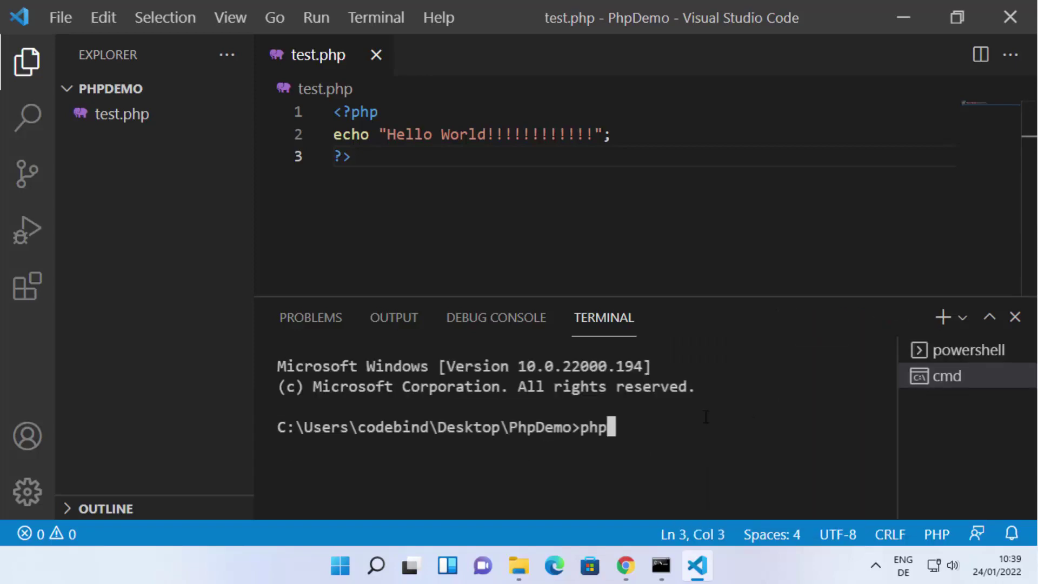
text( test)
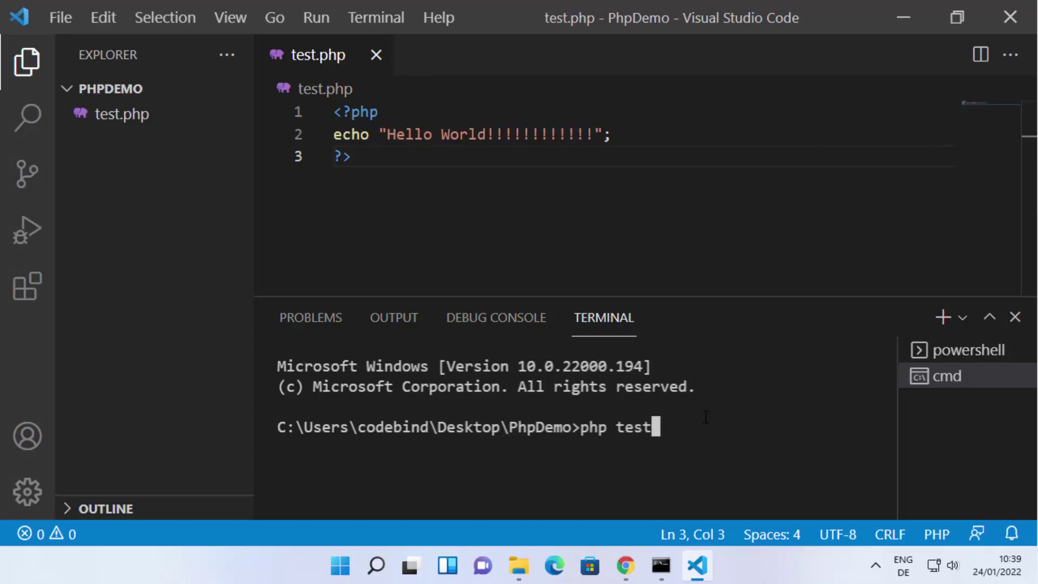
text(.php)
key(Return)
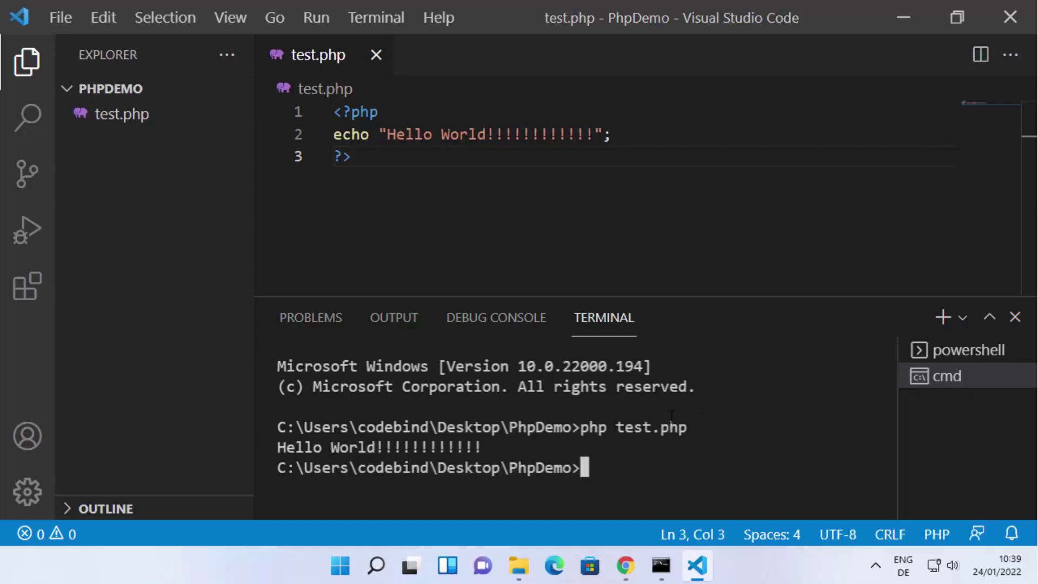